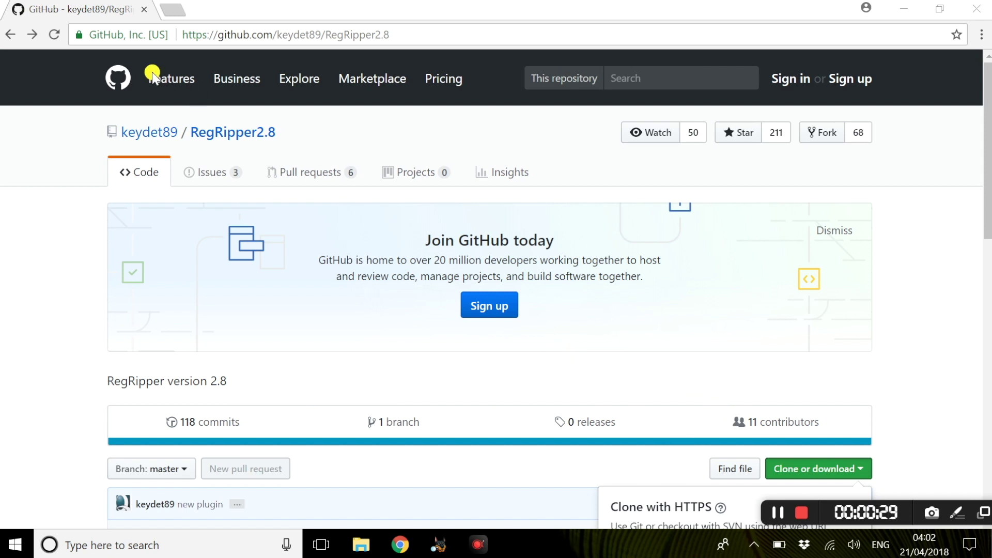
- Select the RegRipper2.8 repository URL and scroll to the file listing with its clone and ZIP options
{"action": "left_click", "coordinate": [432, 32]}
{"action": "left_click_drag", "start_coordinate": [432, 32], "coordinate": [161, 23]}
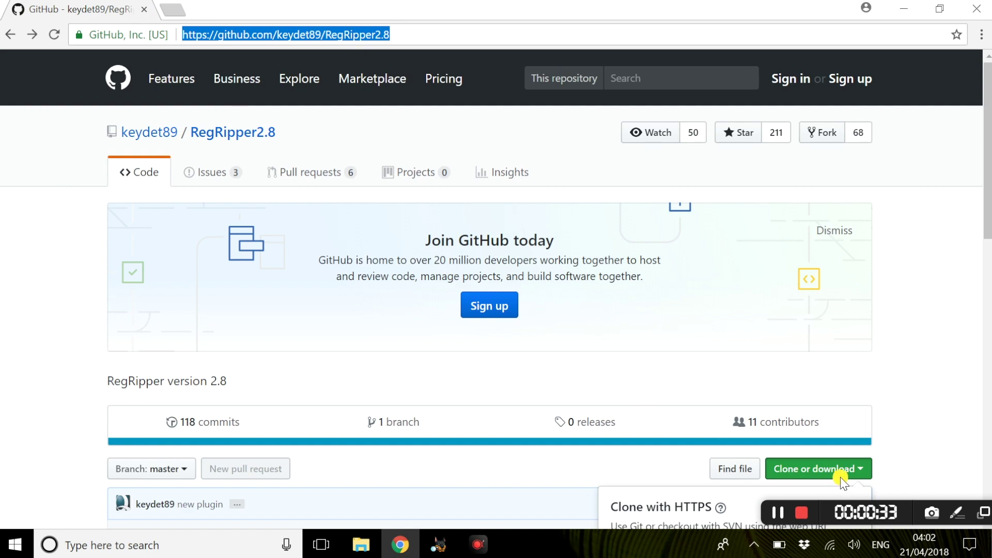
{"action": "scroll", "coordinate": [597, 346], "scroll_direction": "down", "scroll_amount": 1}
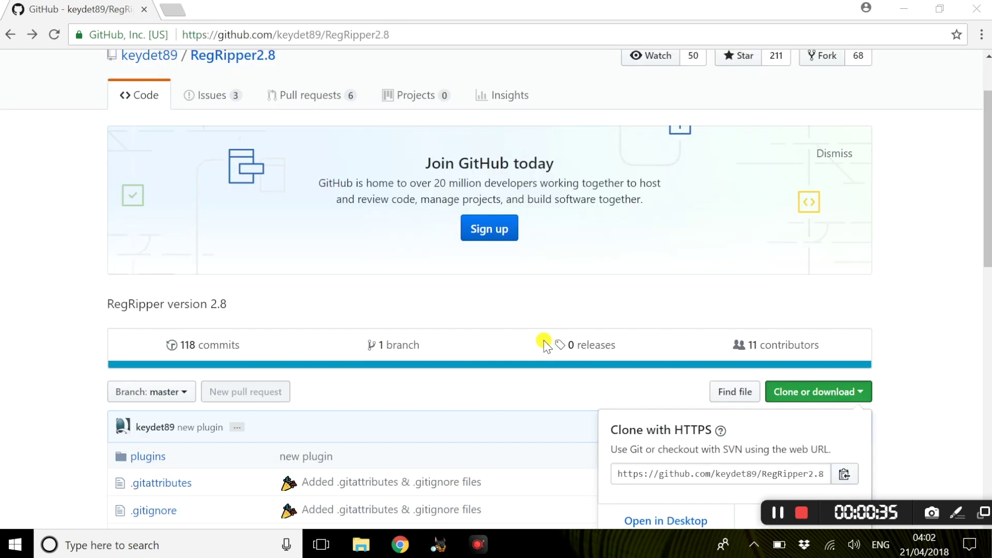
{"action": "scroll", "coordinate": [544, 341], "scroll_direction": "up", "scroll_amount": 1}
{"action": "scroll", "coordinate": [946, 374], "scroll_direction": "down", "scroll_amount": 4}
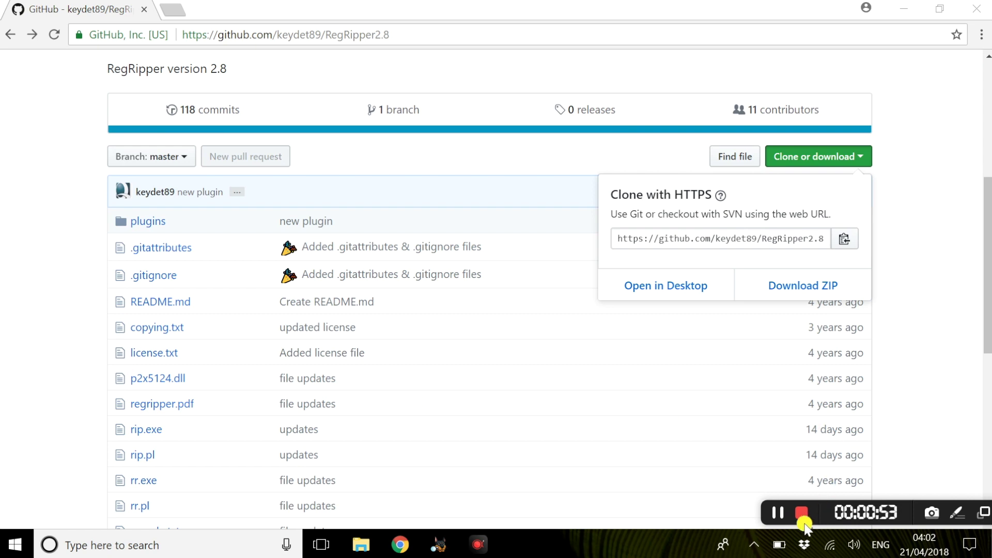
- Launch rr from the RegRipper2.8-master folder, then minimize File Explorer
{"action": "left_click", "coordinate": [783, 518]}
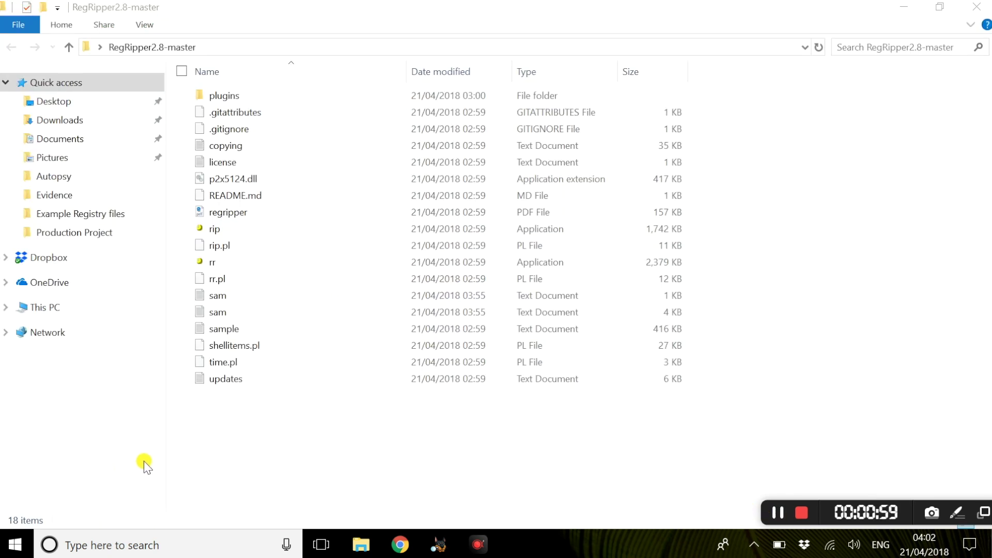
{"action": "double_click", "coordinate": [210, 263]}
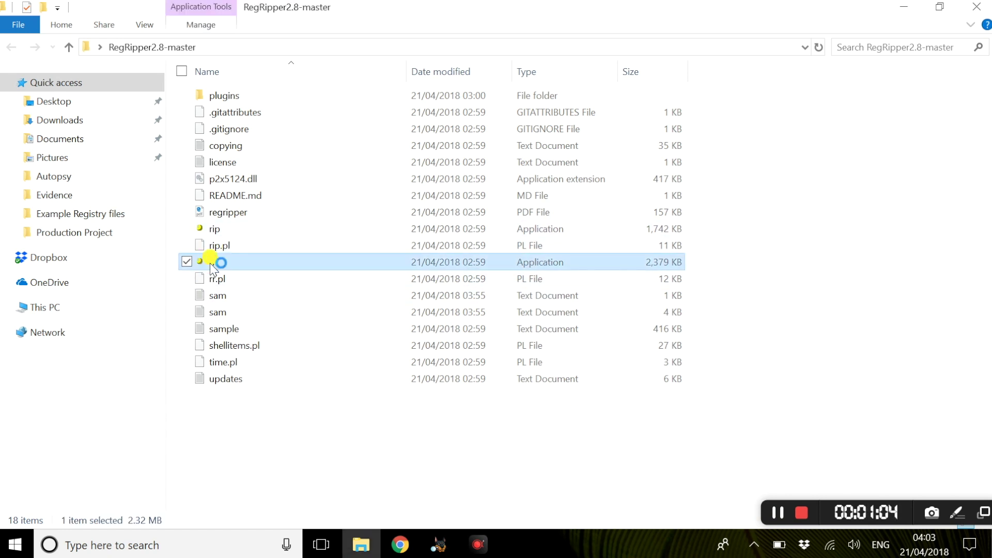
{"action": "left_click", "coordinate": [908, 11]}
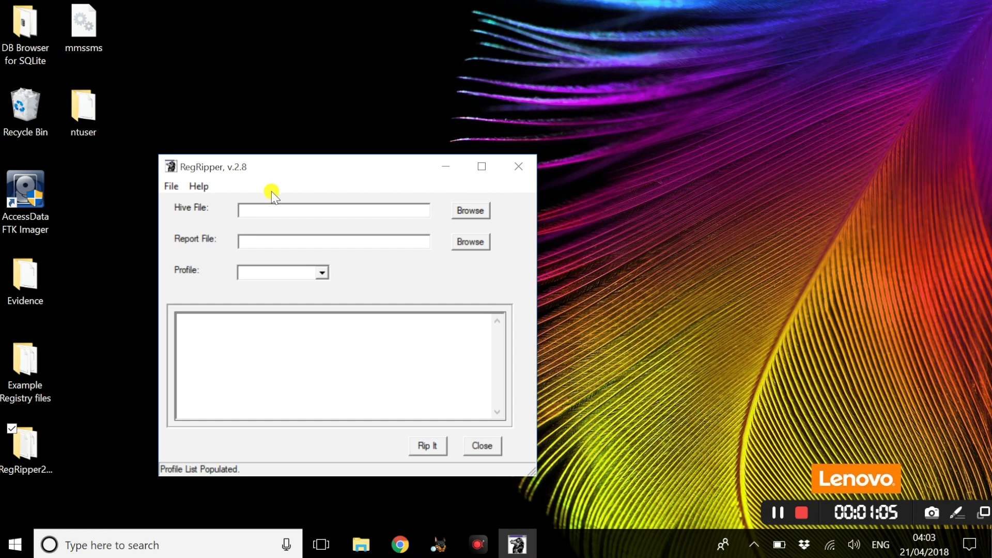
{"action": "left_click_drag", "start_coordinate": [322, 176], "coordinate": [485, 97]}
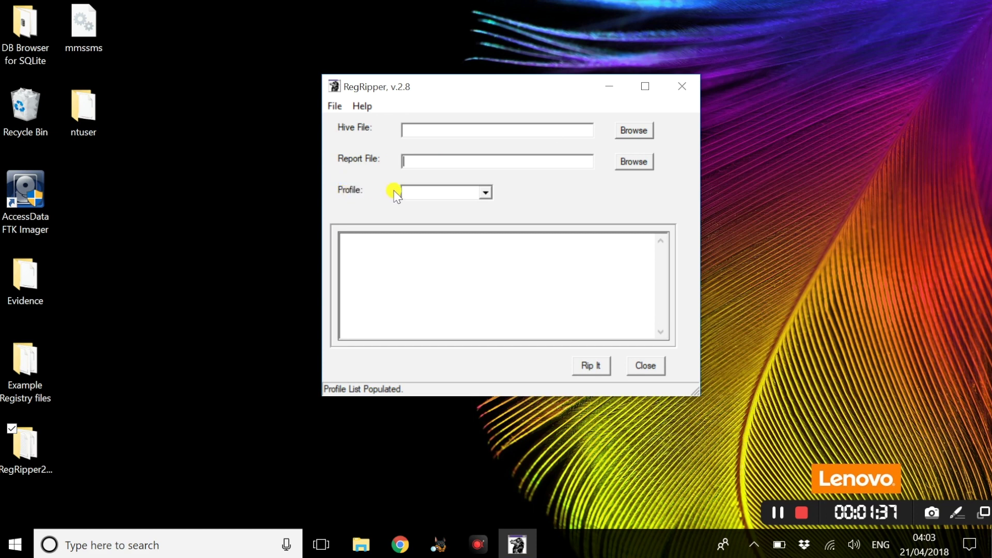
{"action": "left_click", "coordinate": [487, 194]}
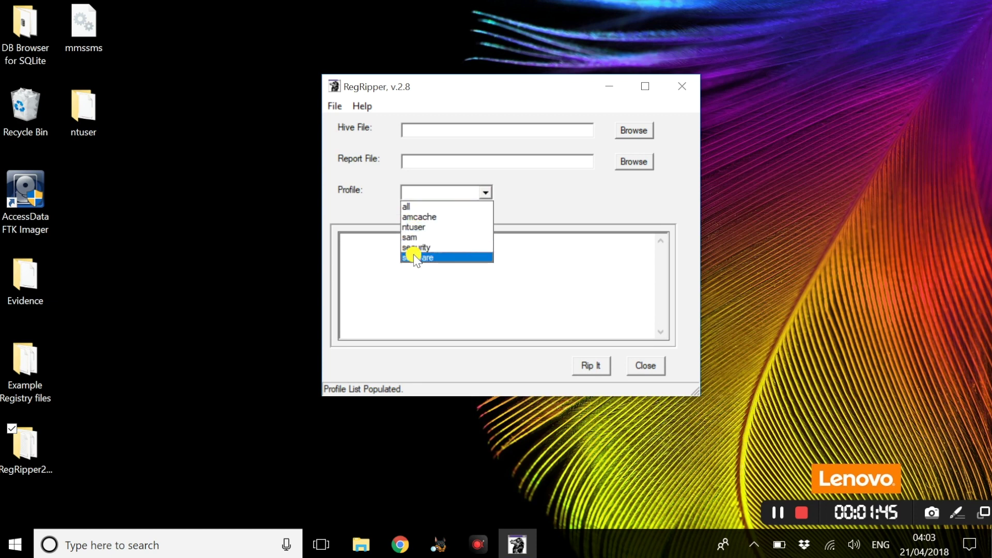
{"action": "left_click", "coordinate": [541, 212]}
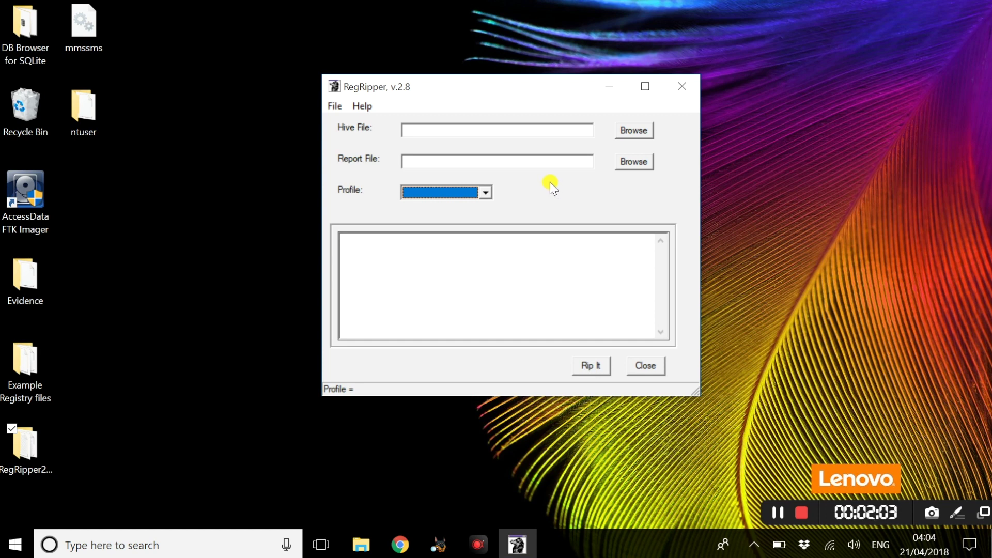
- Choose the SAM file in Example Registry files as the hive to parse
{"action": "left_click", "coordinate": [631, 130]}
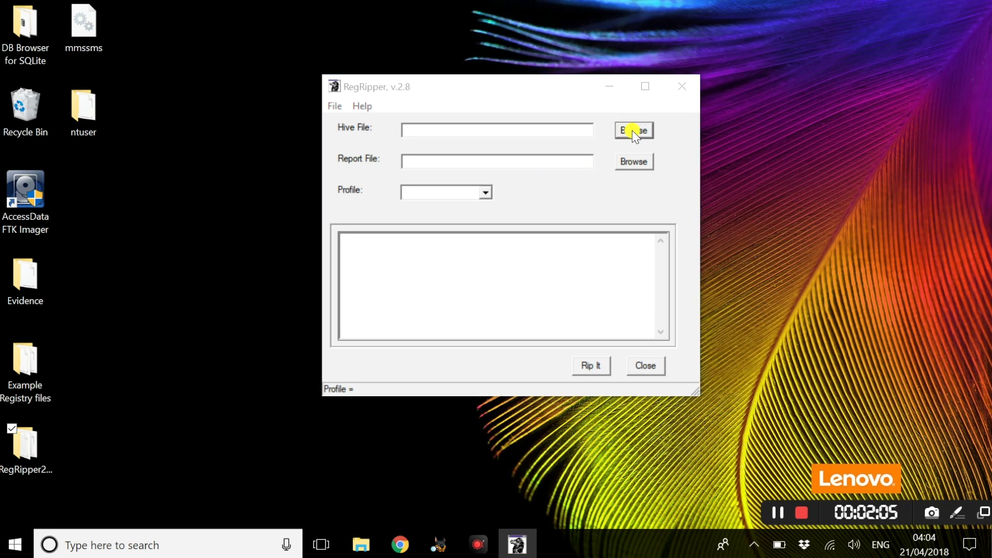
{"action": "left_click_drag", "start_coordinate": [631, 130], "coordinate": [569, 107]}
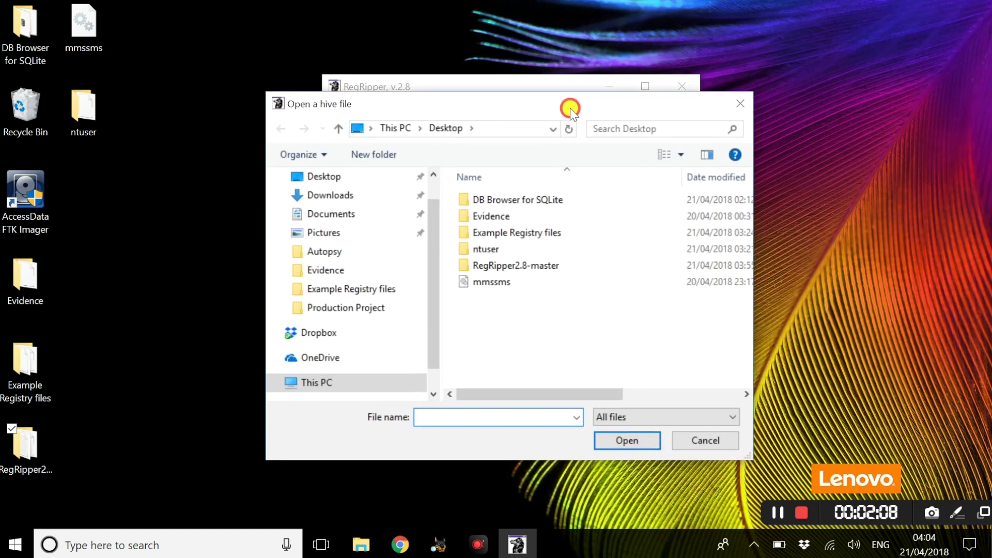
{"action": "double_click", "coordinate": [543, 234]}
{"action": "left_click", "coordinate": [520, 215]}
{"action": "left_click", "coordinate": [627, 440]}
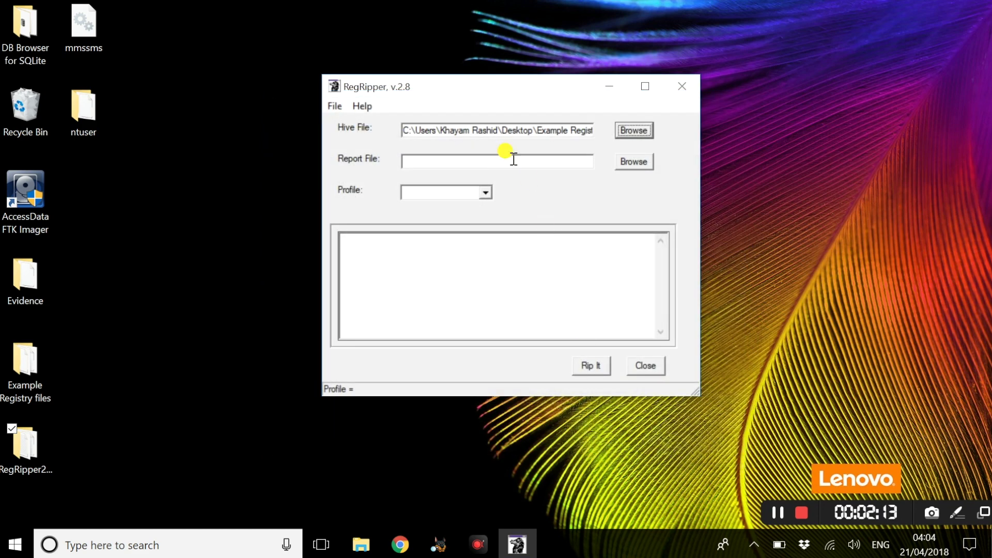
- Name the report sam.txt, select the sam profile, and rip the hive
{"action": "left_click", "coordinate": [429, 160]}
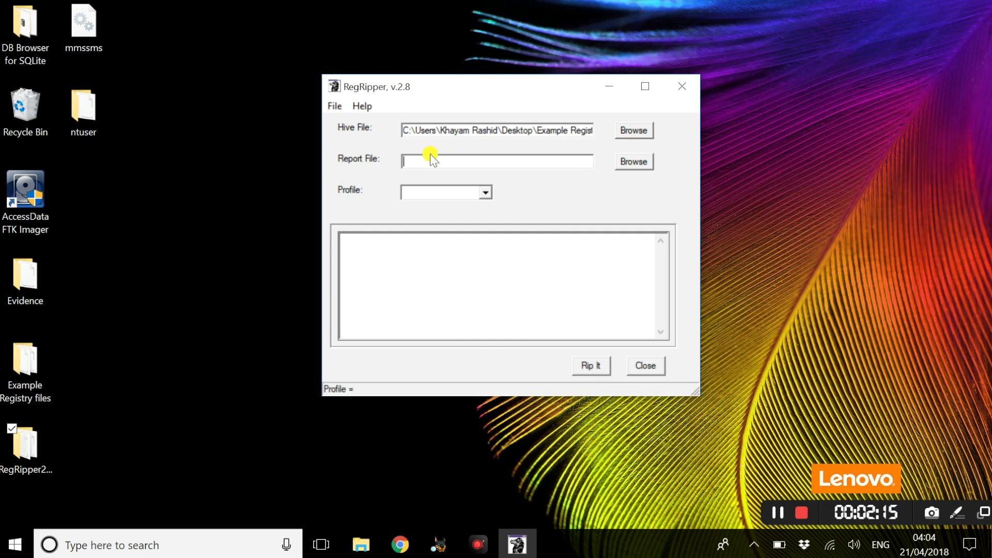
{"action": "type", "text": "sam.txt"}
{"action": "left_click", "coordinate": [483, 193]}
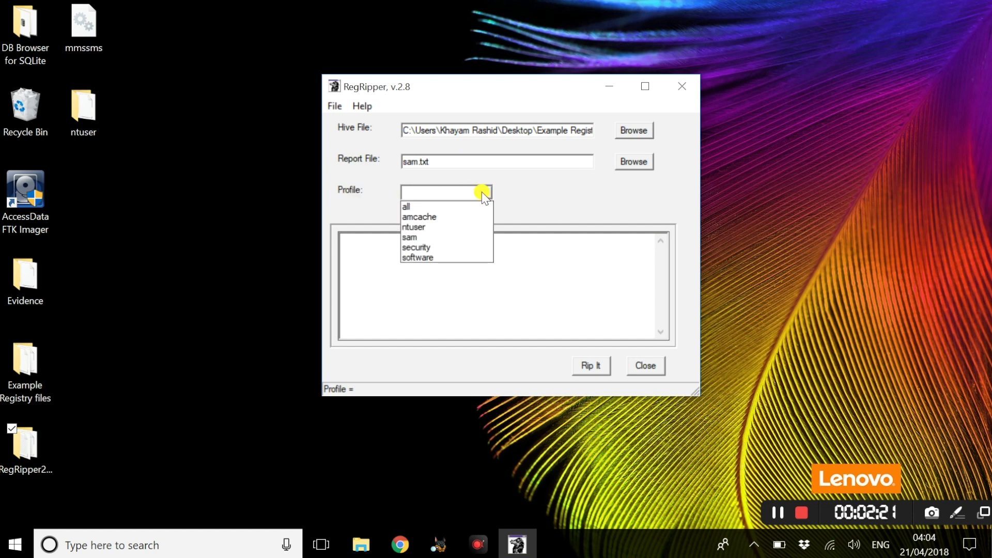
{"action": "left_click", "coordinate": [433, 238]}
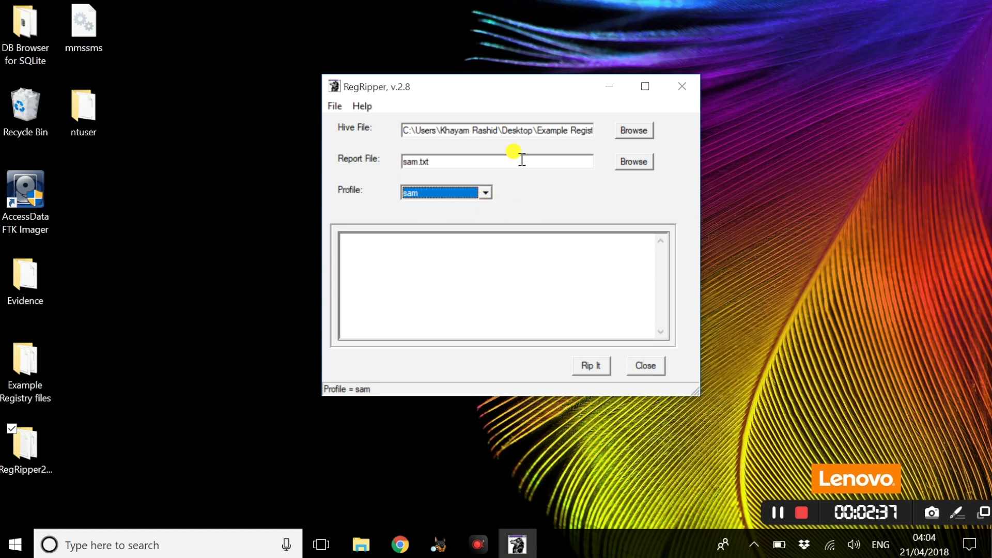
{"action": "left_click", "coordinate": [591, 366]}
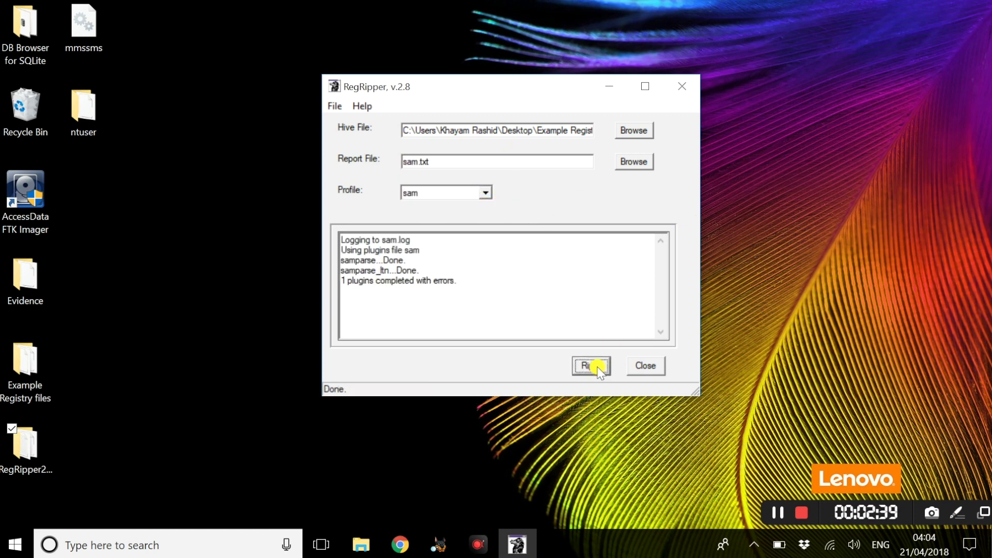
{"action": "left_click", "coordinate": [779, 515]}
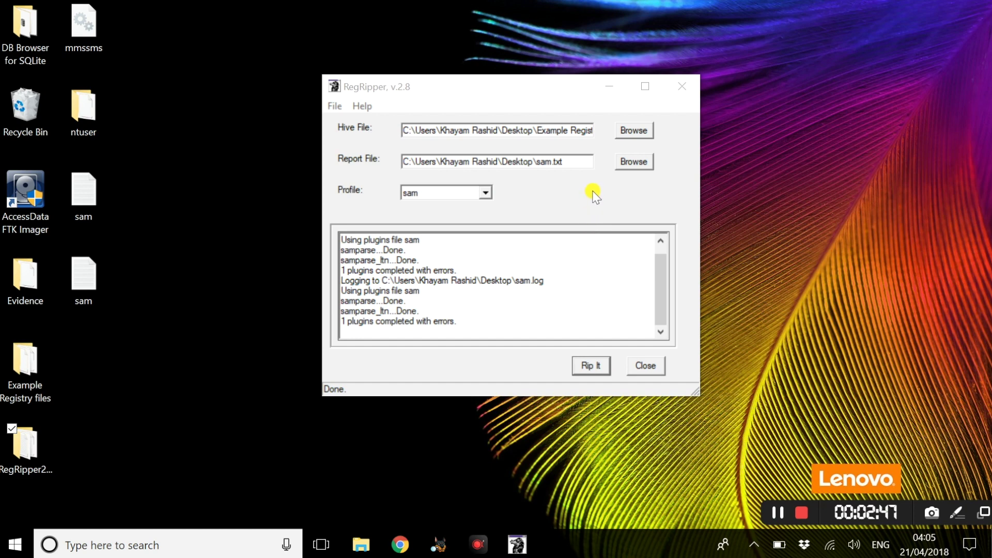
{"action": "left_click", "coordinate": [612, 93]}
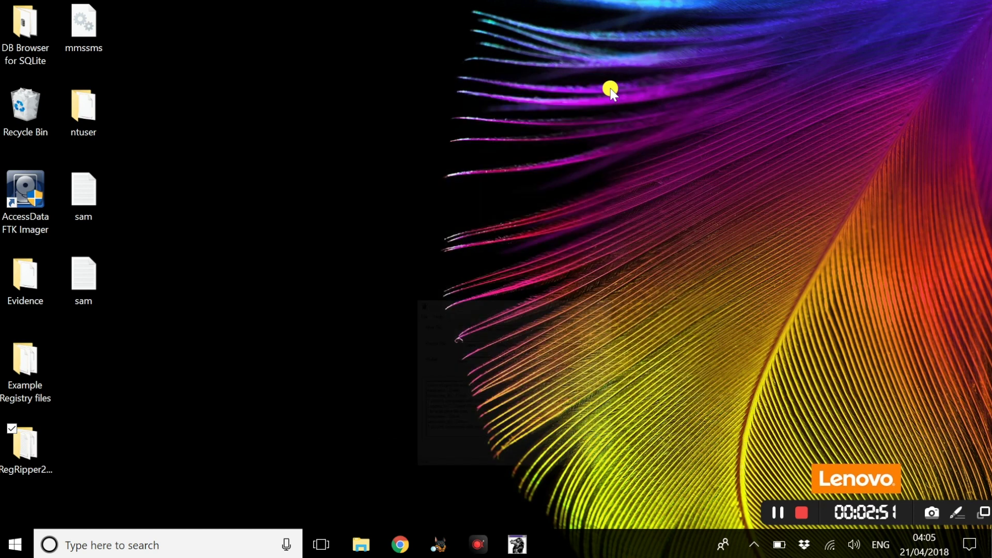
{"action": "double_click", "coordinate": [85, 190]}
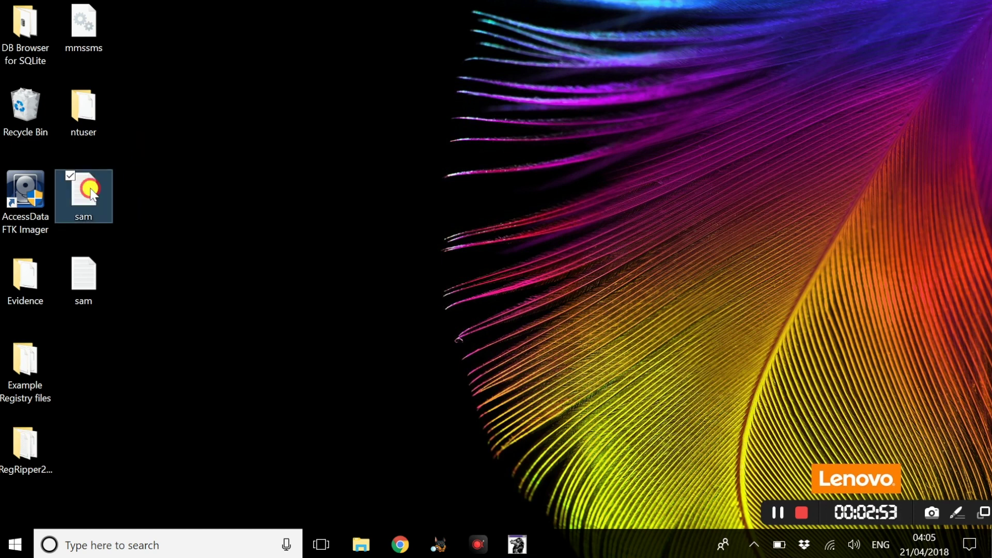
{"action": "scroll", "coordinate": [194, 321], "scroll_direction": "right", "scroll_amount": 2}
{"action": "scroll", "coordinate": [195, 321], "scroll_direction": "left", "scroll_amount": 2}
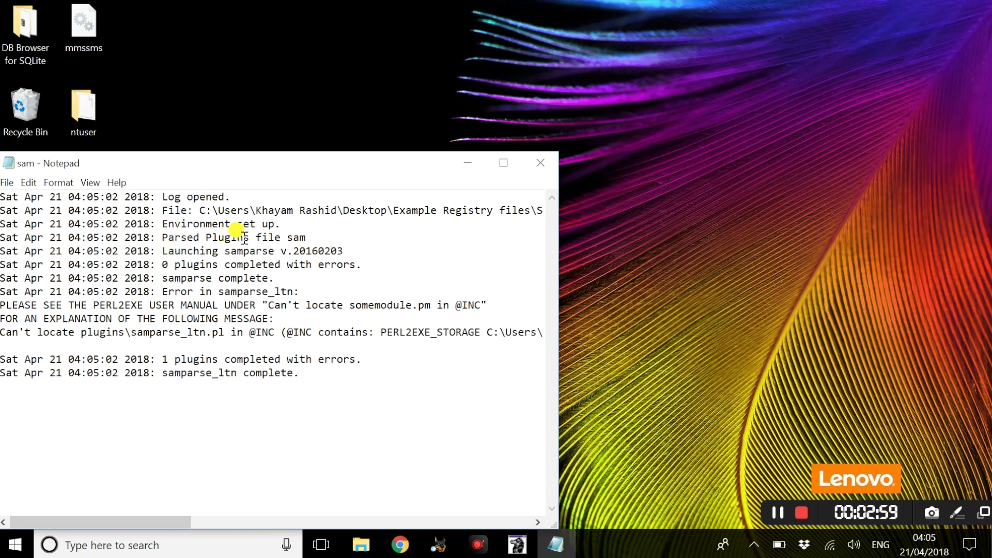
{"action": "left_click", "coordinate": [470, 163]}
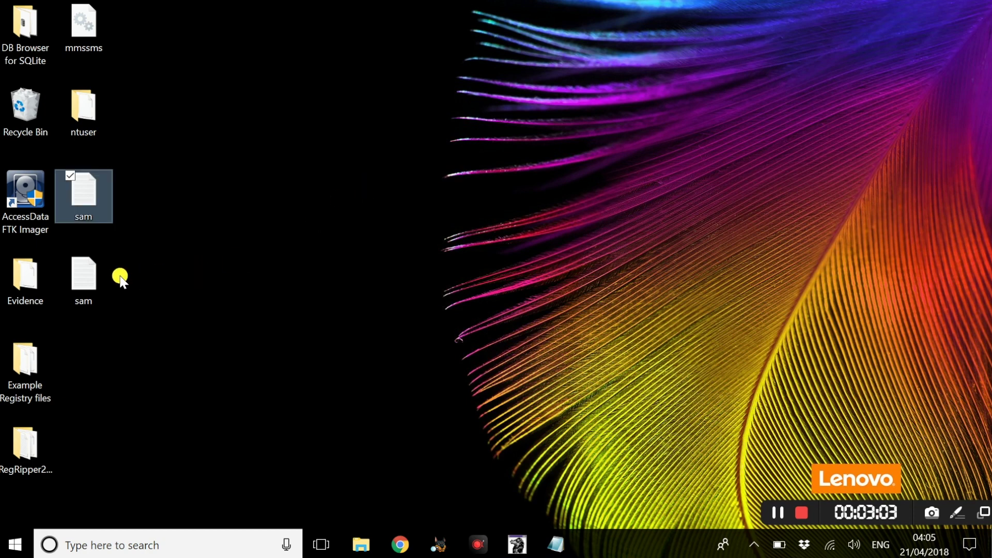
{"action": "left_click", "coordinate": [203, 264]}
{"action": "double_click", "coordinate": [85, 271]}
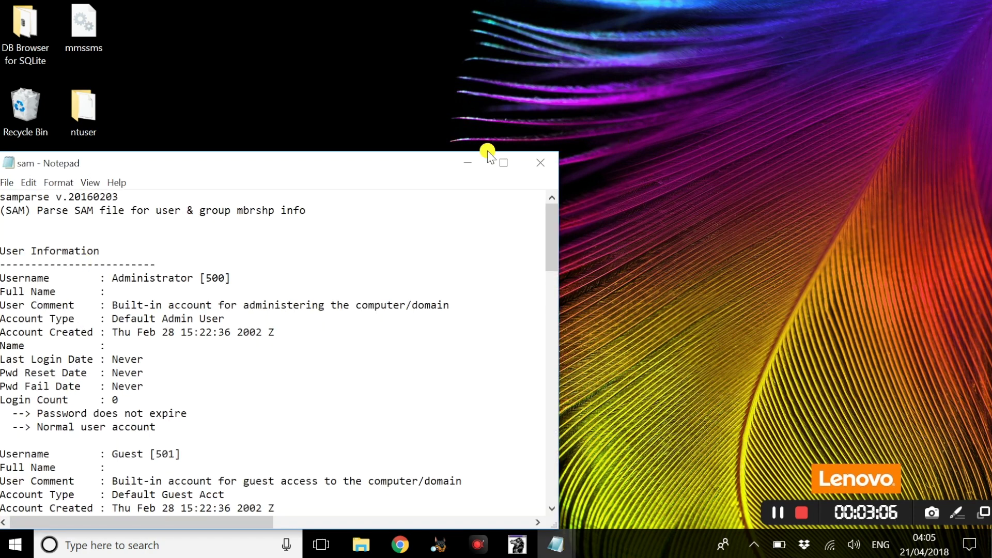
- Maximize the sam report and highlight Administrator's id [500] and the Login Count field
{"action": "left_click", "coordinate": [504, 163]}
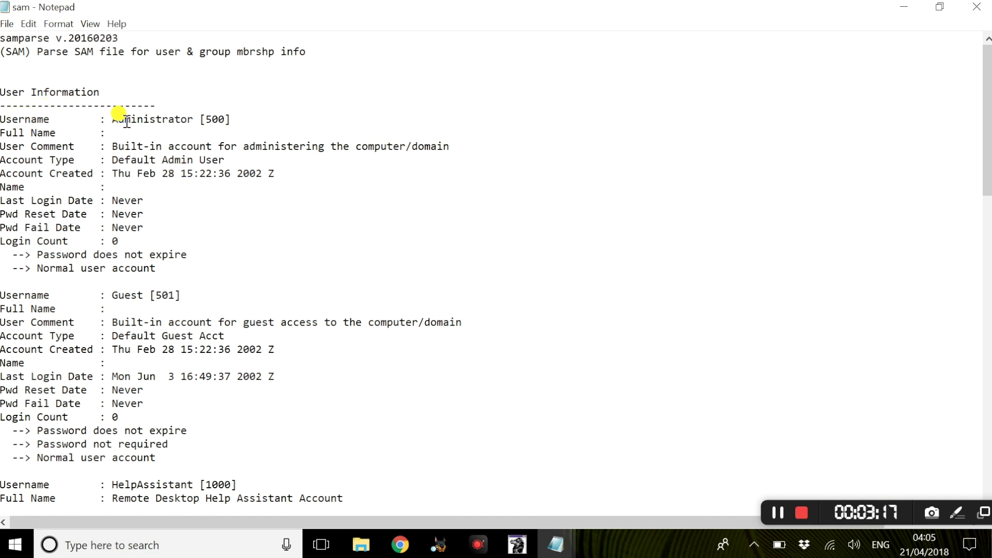
{"action": "left_click_drag", "start_coordinate": [207, 122], "coordinate": [224, 122]}
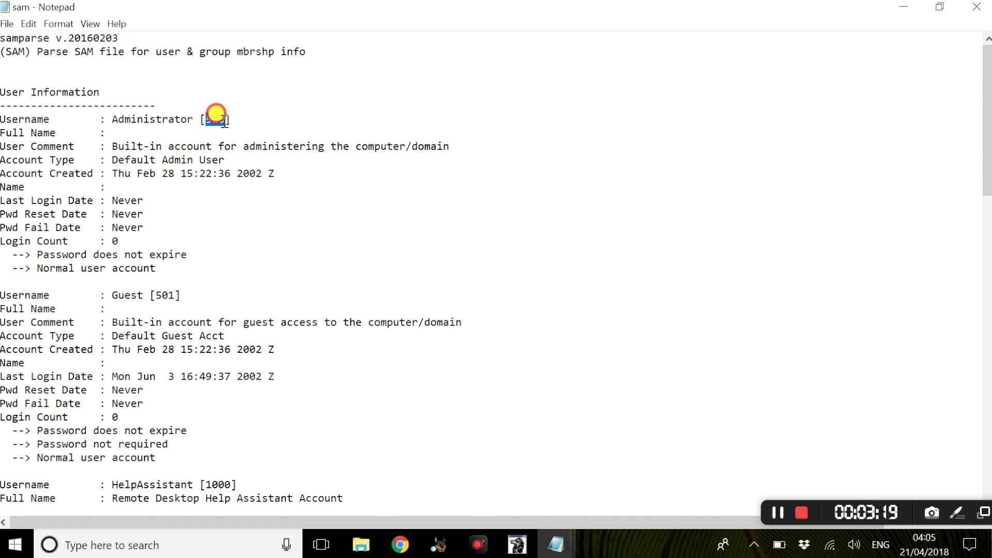
{"action": "left_click", "coordinate": [224, 121]}
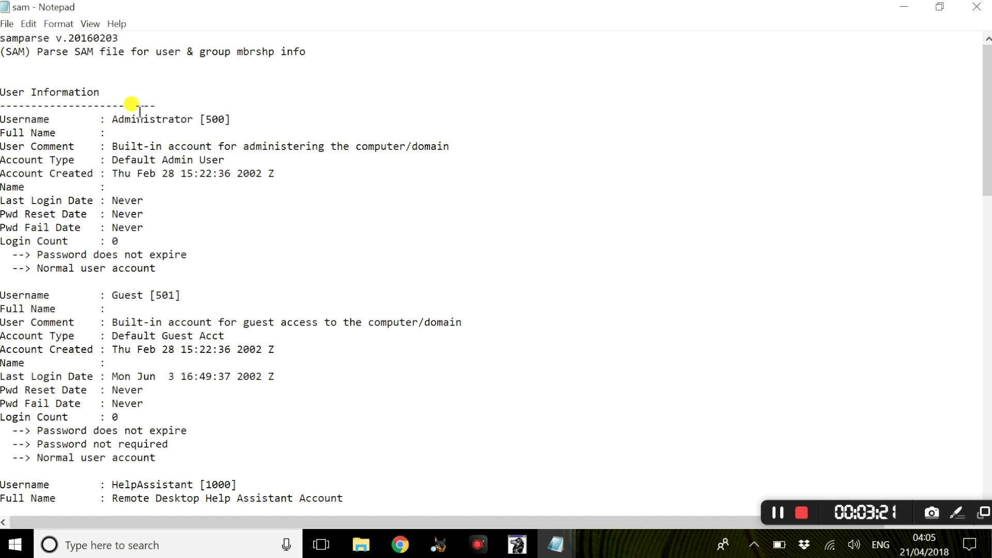
{"action": "left_click_drag", "start_coordinate": [75, 241], "coordinate": [1, 241]}
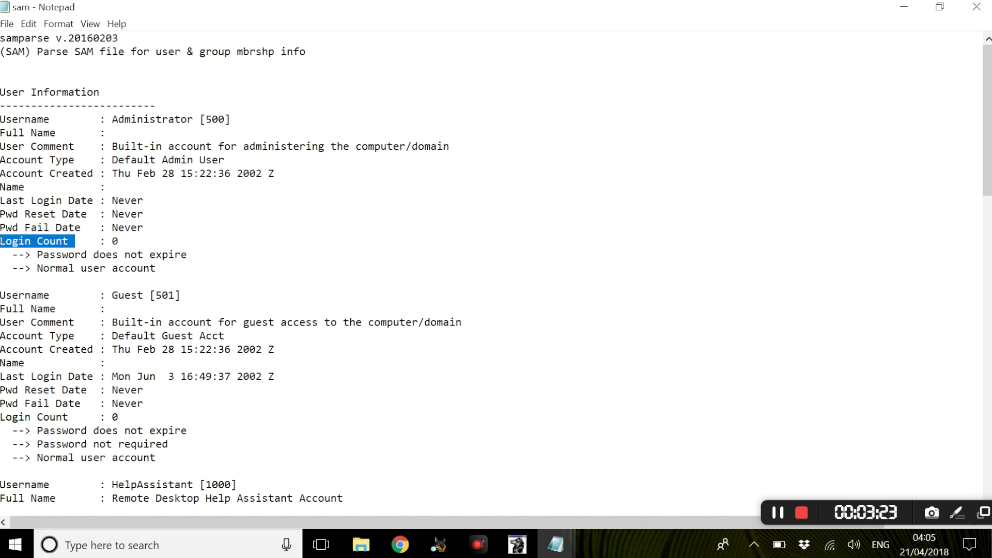
{"action": "left_click", "coordinate": [139, 228]}
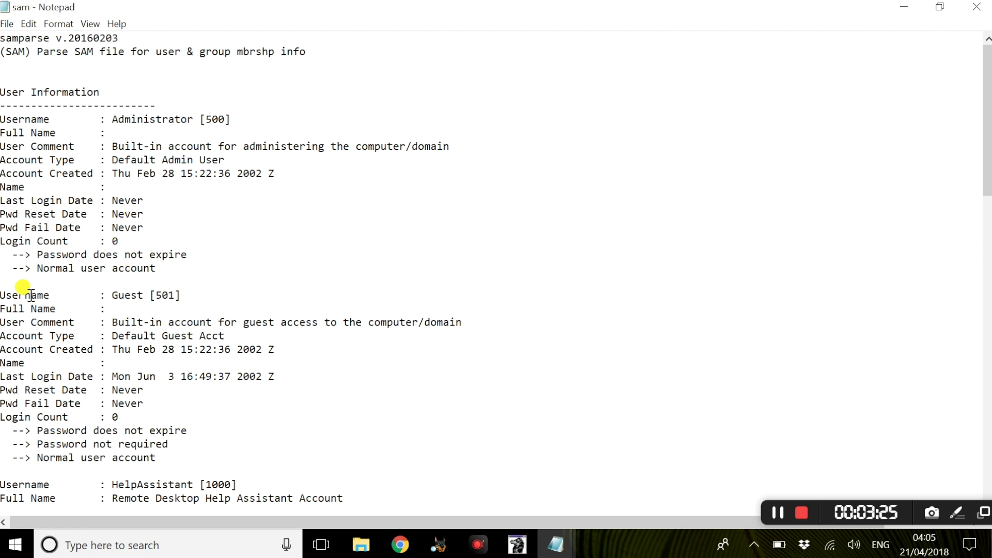
- Scroll down through the remaining user accounts to the last Default Admin User
{"action": "scroll", "coordinate": [103, 369], "scroll_direction": "down", "scroll_amount": 3}
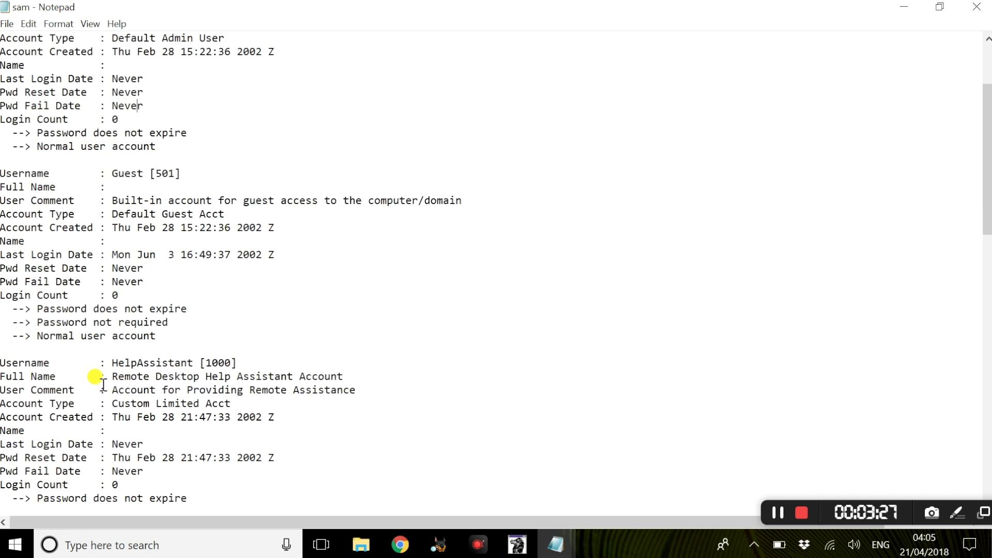
{"action": "scroll", "coordinate": [149, 368], "scroll_direction": "down", "scroll_amount": 3}
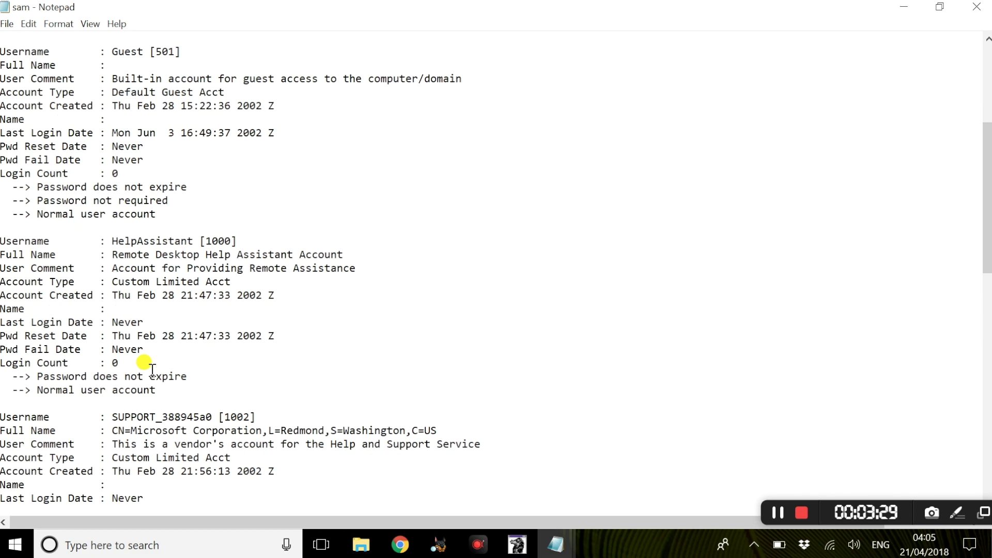
{"action": "scroll", "coordinate": [151, 367], "scroll_direction": "down", "scroll_amount": 6}
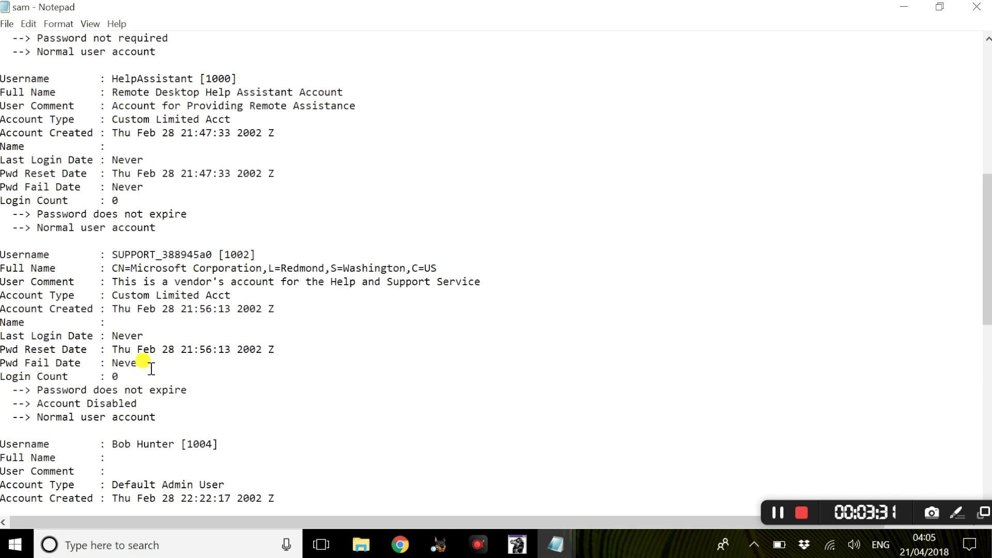
{"action": "scroll", "coordinate": [151, 368], "scroll_direction": "down", "scroll_amount": 1}
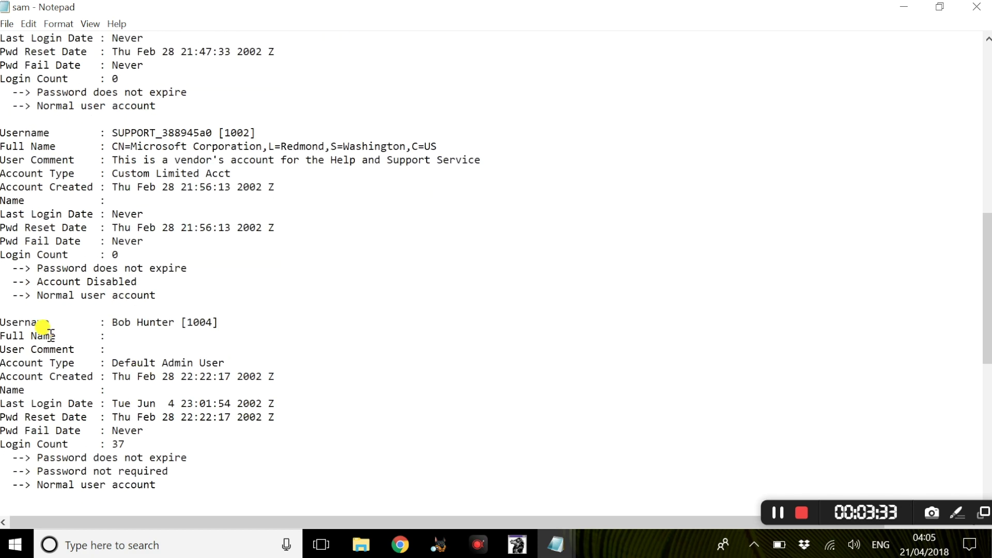
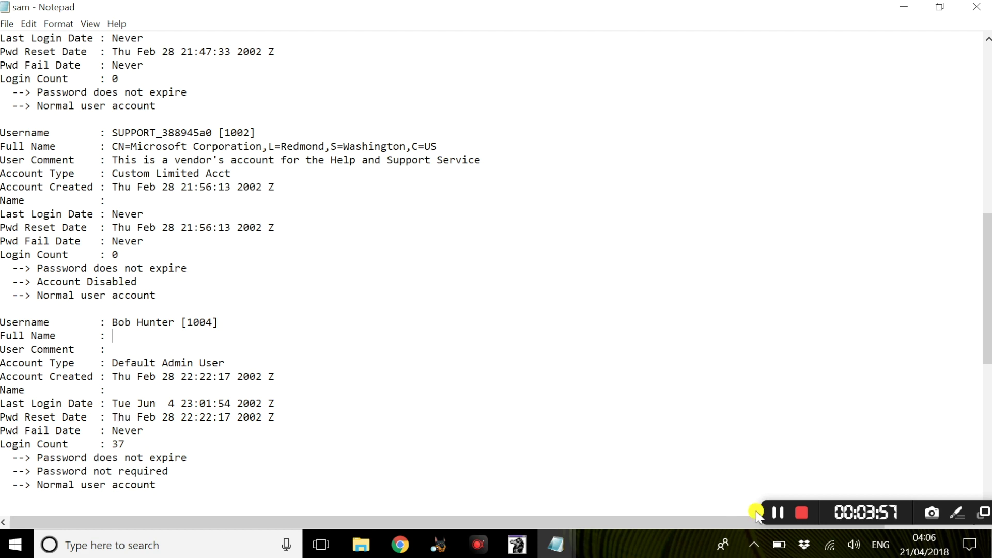
- Set the Hive File to the software hive in the Example Registry files folder
{"action": "scroll", "coordinate": [754, 496], "scroll_direction": "down", "scroll_amount": 3}
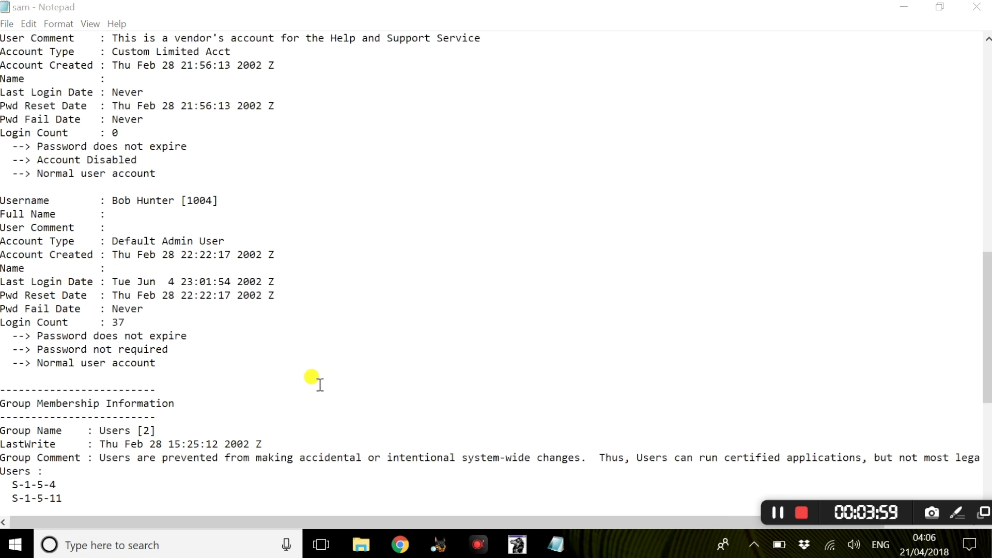
{"action": "scroll", "coordinate": [296, 360], "scroll_direction": "up", "scroll_amount": 5}
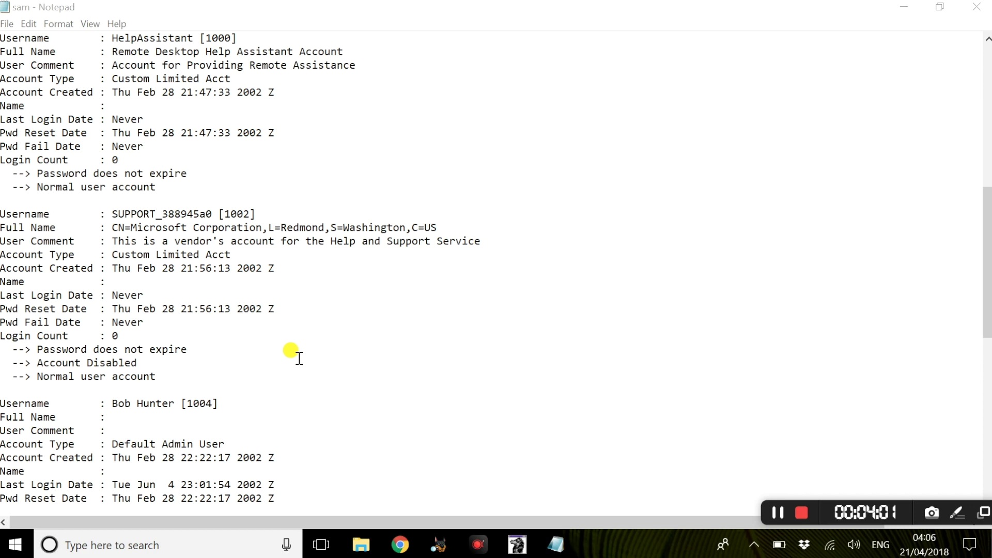
{"action": "scroll", "coordinate": [296, 355], "scroll_direction": "up", "scroll_amount": 11}
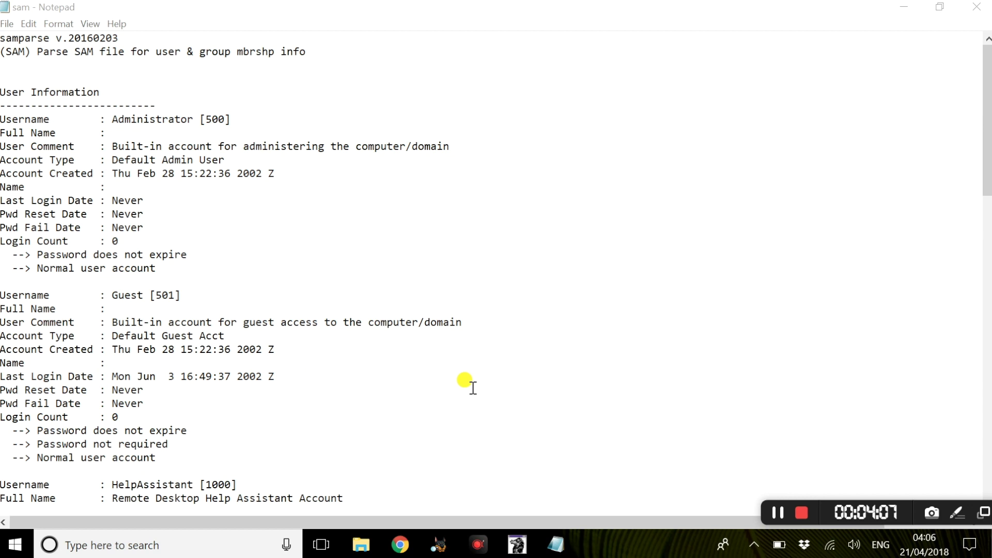
{"action": "scroll", "coordinate": [465, 381], "scroll_direction": "down", "scroll_amount": 6}
{"action": "scroll", "coordinate": [480, 384], "scroll_direction": "up", "scroll_amount": 6}
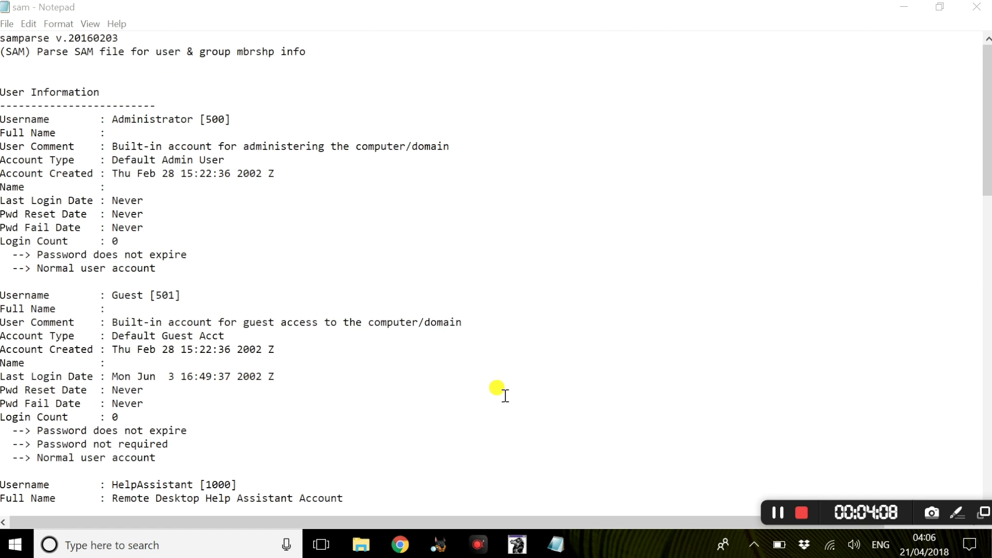
{"action": "left_click", "coordinate": [777, 511]}
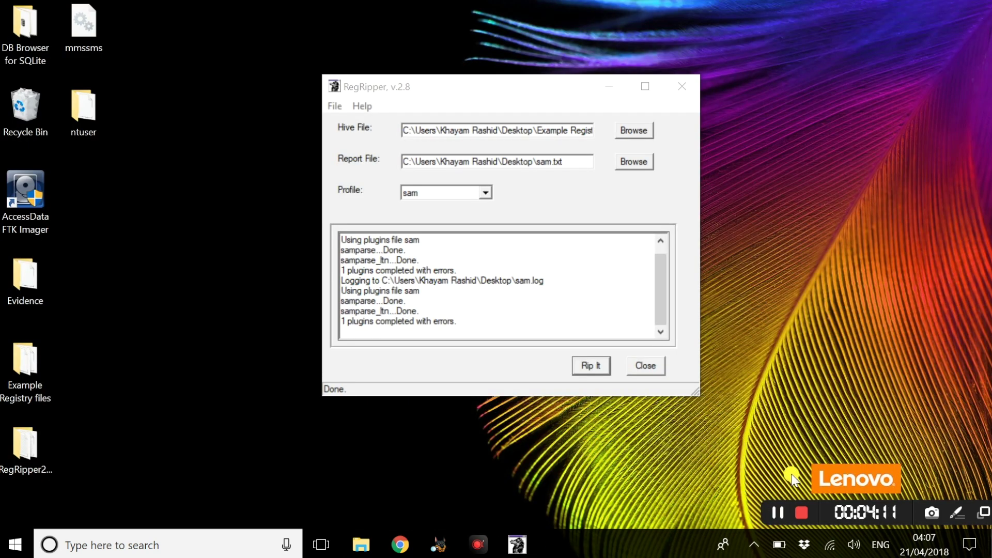
{"action": "left_click", "coordinate": [636, 129]}
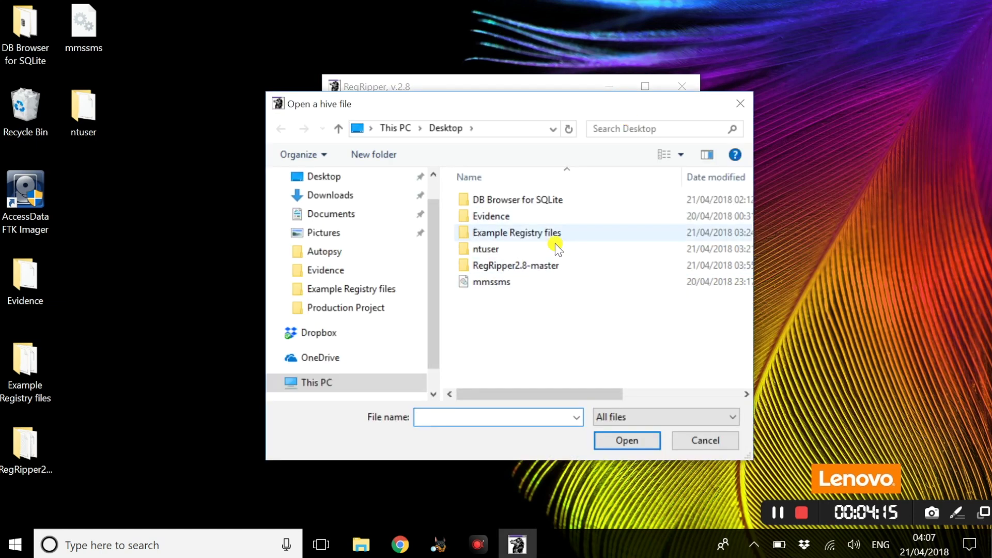
{"action": "left_click", "coordinate": [531, 235]}
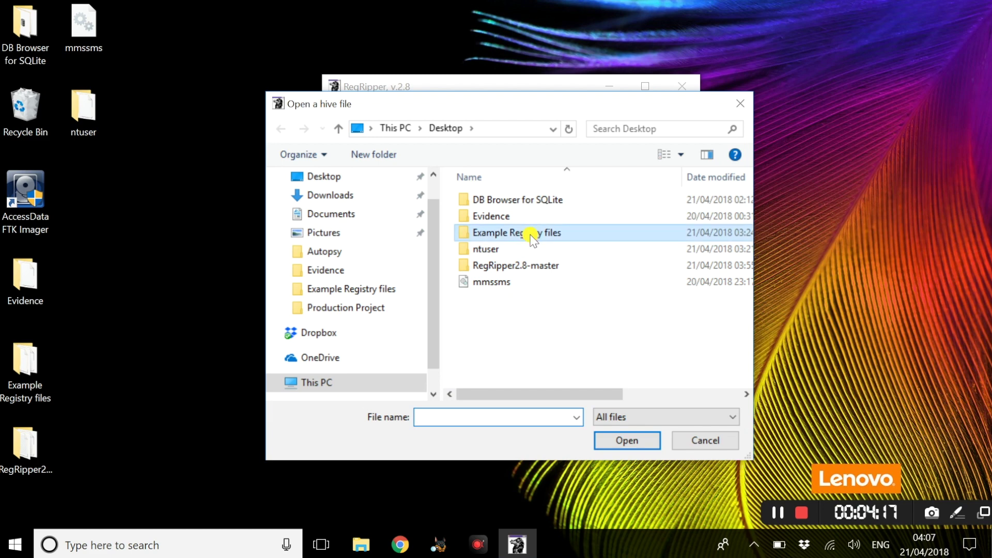
{"action": "double_click", "coordinate": [530, 236]}
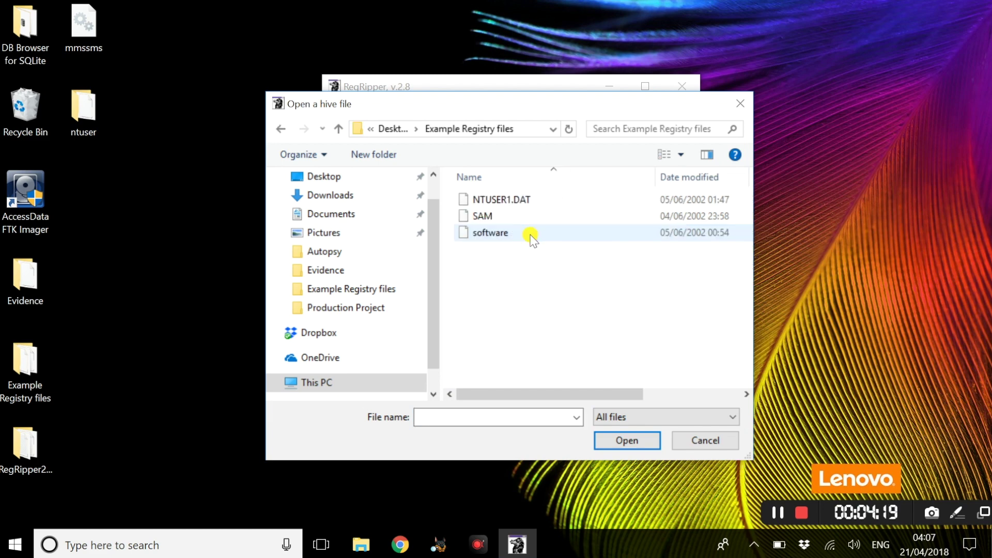
{"action": "left_click", "coordinate": [507, 236]}
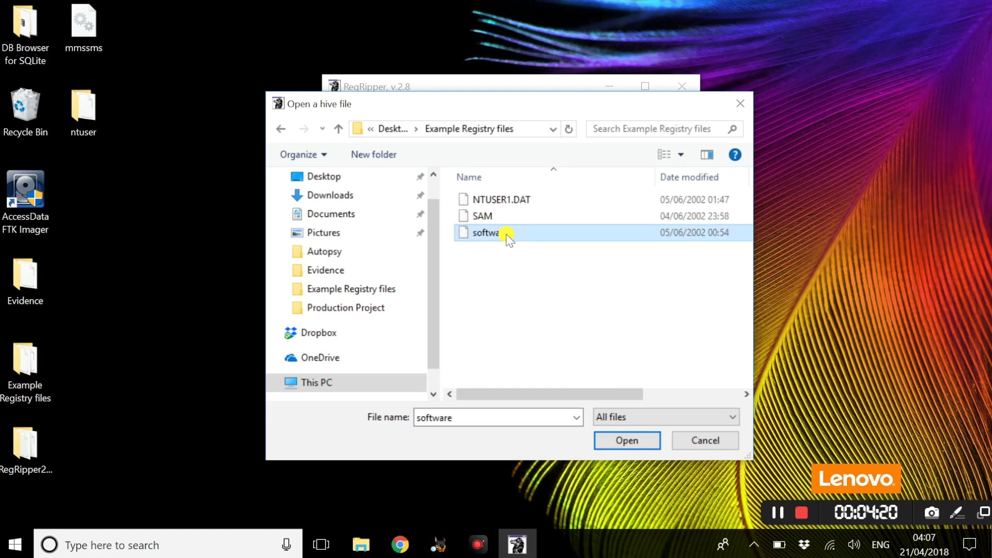
{"action": "left_click", "coordinate": [638, 447]}
- Set the Report File to software.txt on the Desktop
{"action": "left_click", "coordinate": [564, 164]}
{"action": "left_click", "coordinate": [630, 161]}
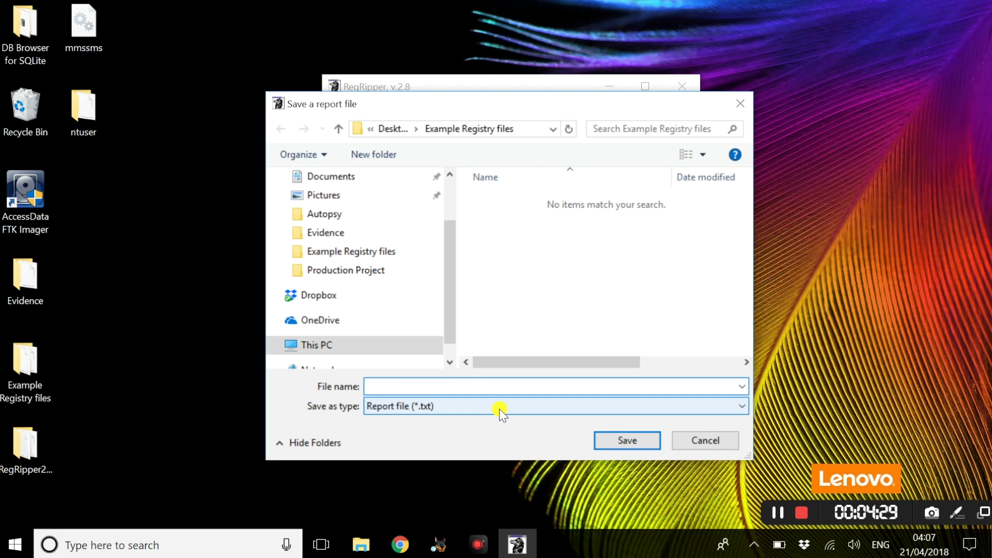
{"action": "type", "text": "software.txt"}
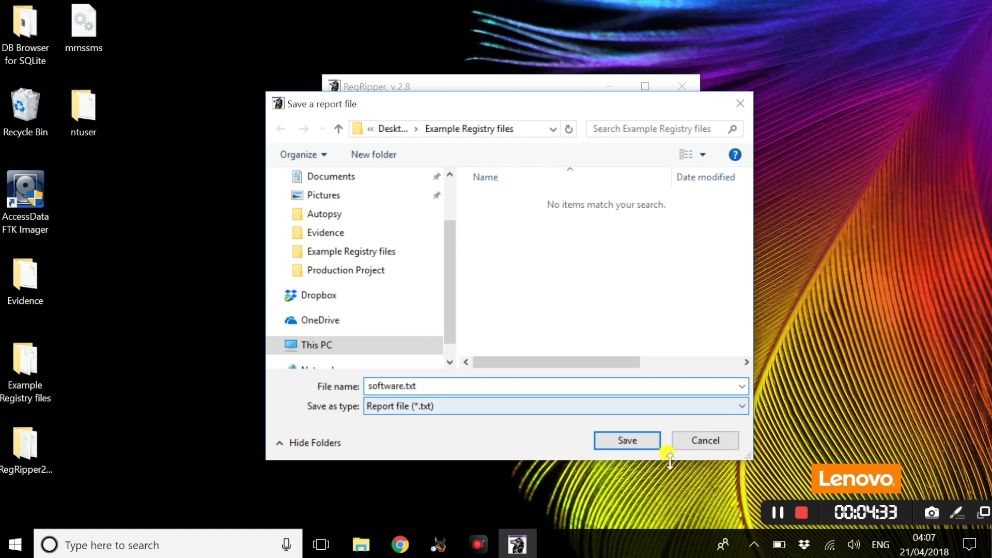
{"action": "scroll", "coordinate": [382, 233], "scroll_direction": "up", "scroll_amount": 2}
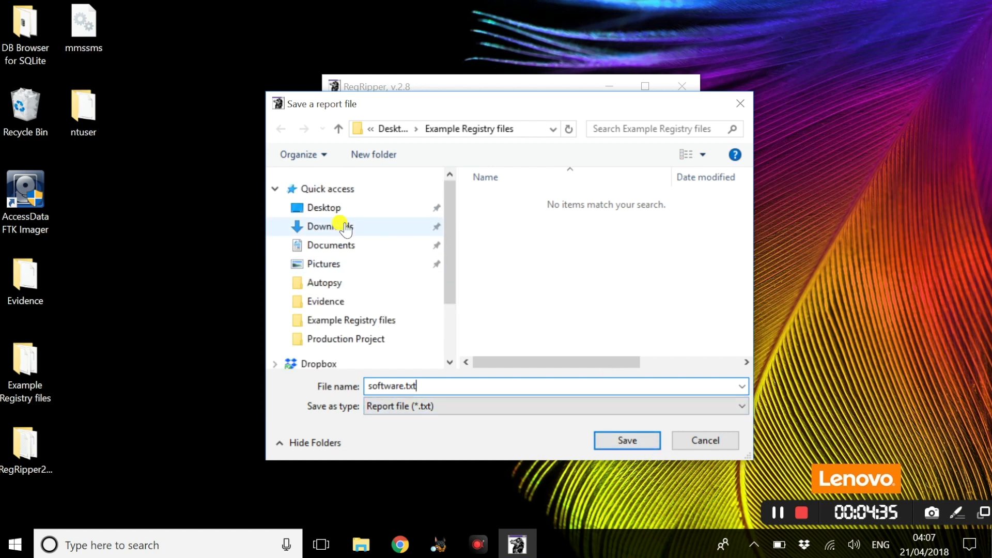
{"action": "left_click", "coordinate": [331, 207]}
{"action": "left_click", "coordinate": [620, 441]}
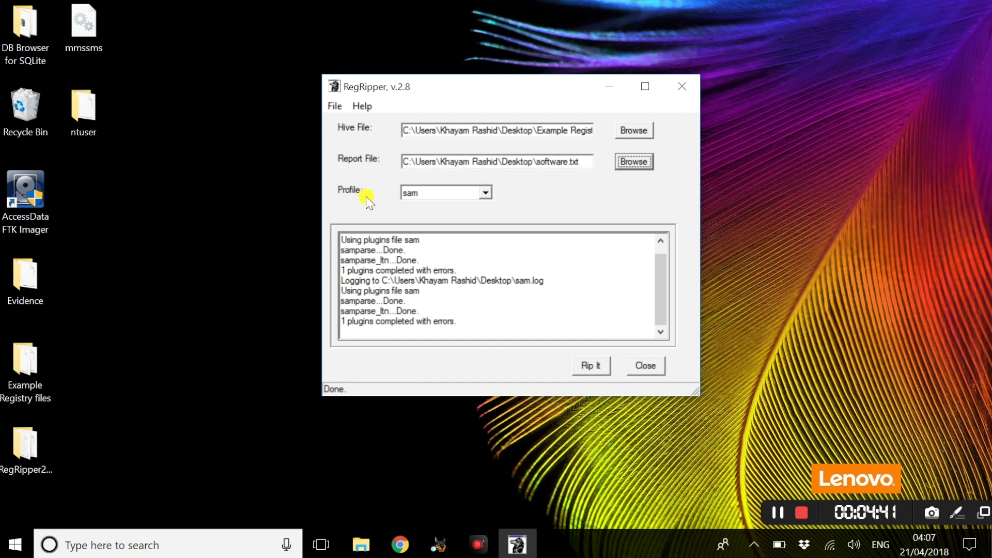
- Run the software profile against the hive and open the generated software report
{"action": "left_click", "coordinate": [489, 195]}
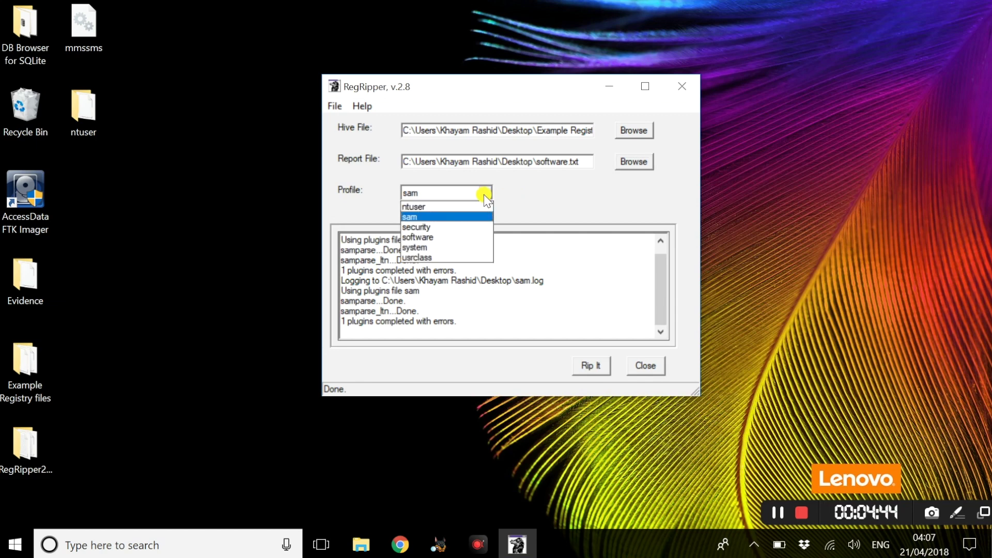
{"action": "left_click", "coordinate": [425, 241]}
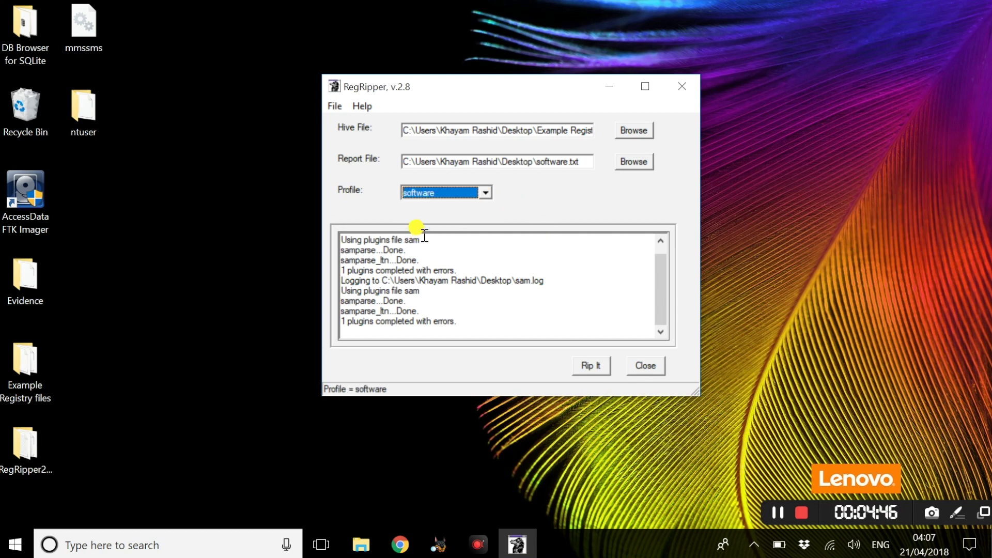
{"action": "left_click", "coordinate": [591, 366]}
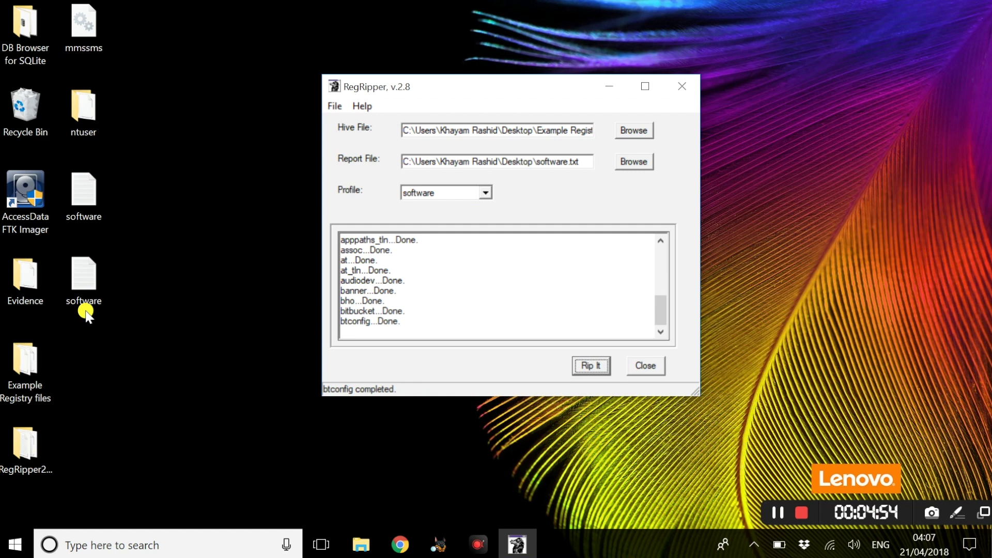
{"action": "double_click", "coordinate": [83, 274]}
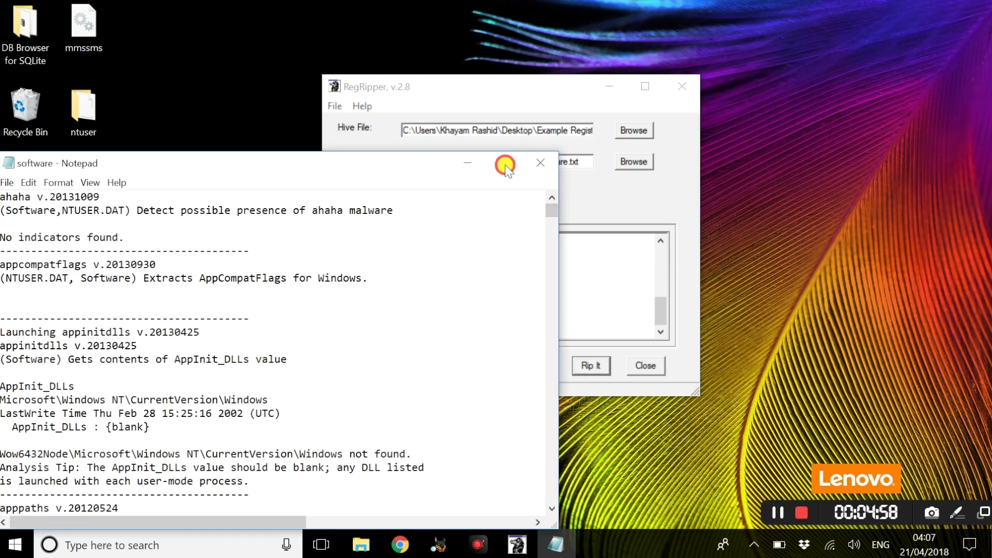
- Maximize the software report and highlight the Windows Media Player wmplayer path in App Paths
{"action": "left_click", "coordinate": [503, 163]}
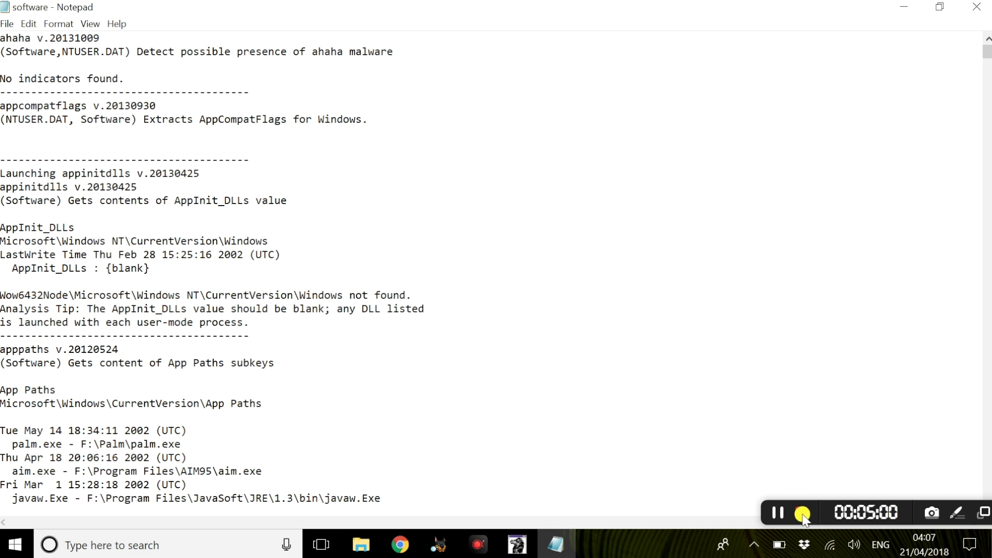
{"action": "left_click", "coordinate": [778, 512]}
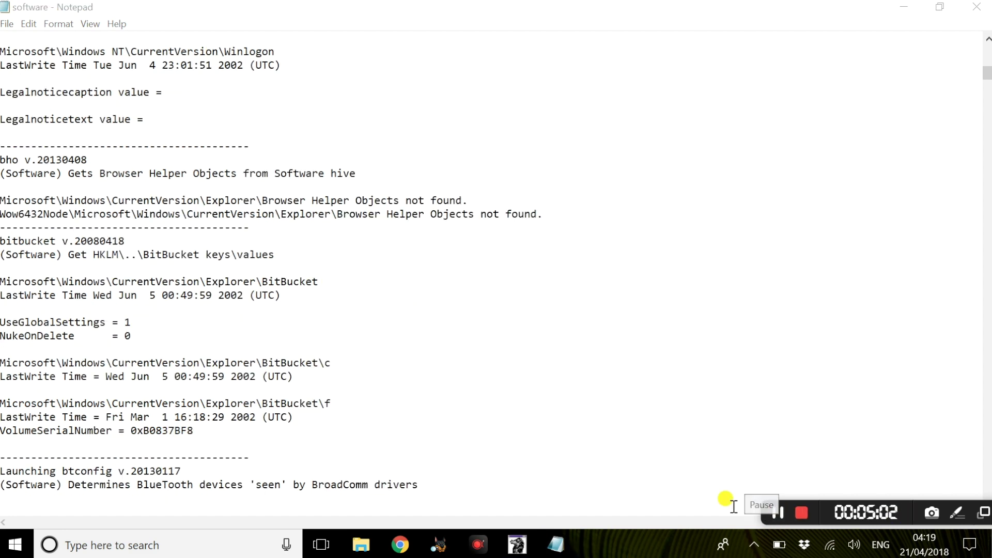
{"action": "scroll", "coordinate": [454, 391], "scroll_direction": "up", "scroll_amount": 5}
{"action": "scroll", "coordinate": [458, 391], "scroll_direction": "up", "scroll_amount": 17}
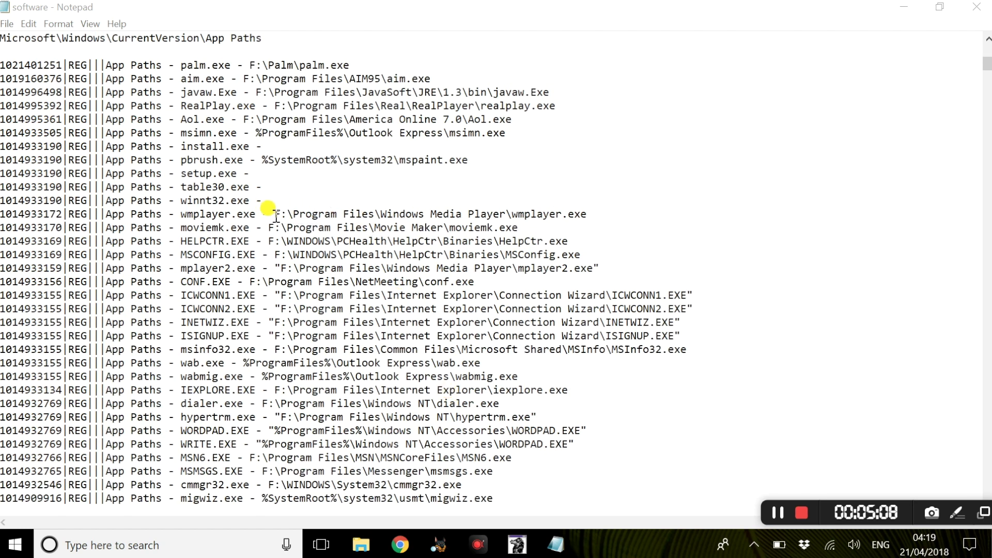
{"action": "left_click_drag", "start_coordinate": [276, 217], "coordinate": [580, 214]}
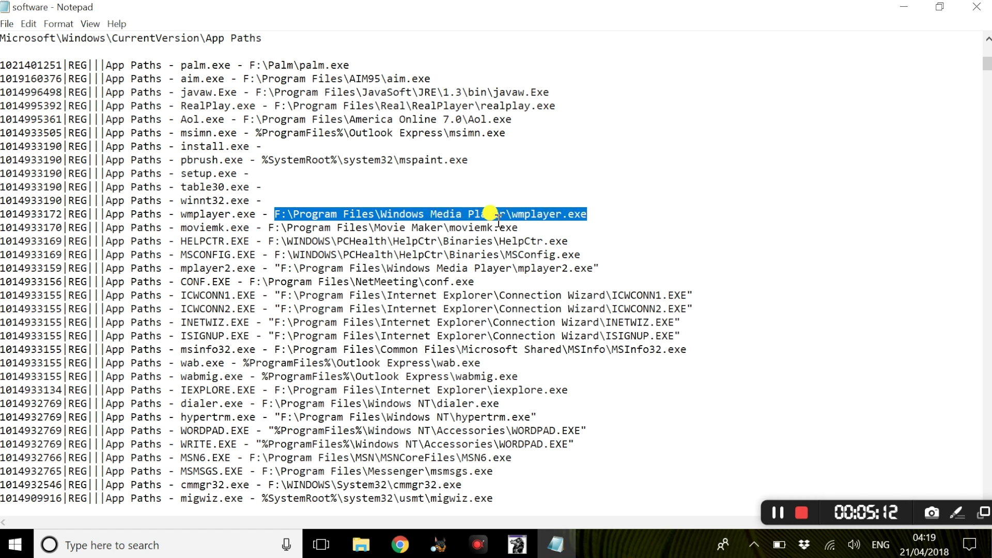
{"action": "left_click_drag", "start_coordinate": [499, 214], "coordinate": [493, 227]}
{"action": "left_click_drag", "start_coordinate": [387, 214], "coordinate": [488, 214]}
{"action": "left_click_drag", "start_coordinate": [394, 284], "coordinate": [473, 284]}
{"action": "left_click", "coordinate": [520, 298]}
- Highlight the WINDOWS and system32 parts of the cmmgr32 and migwiz paths, then restore the window
{"action": "scroll", "coordinate": [400, 331], "scroll_direction": "down", "scroll_amount": 2}
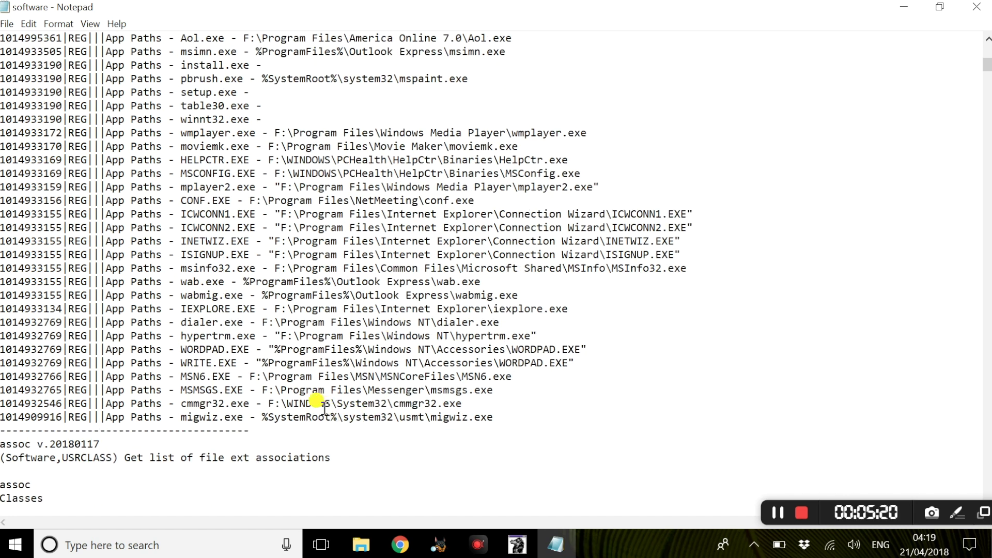
{"action": "left_click_drag", "start_coordinate": [276, 404], "coordinate": [418, 404]}
{"action": "scroll", "coordinate": [417, 401], "scroll_direction": "down", "scroll_amount": 1}
{"action": "left_click_drag", "start_coordinate": [273, 376], "coordinate": [394, 376]}
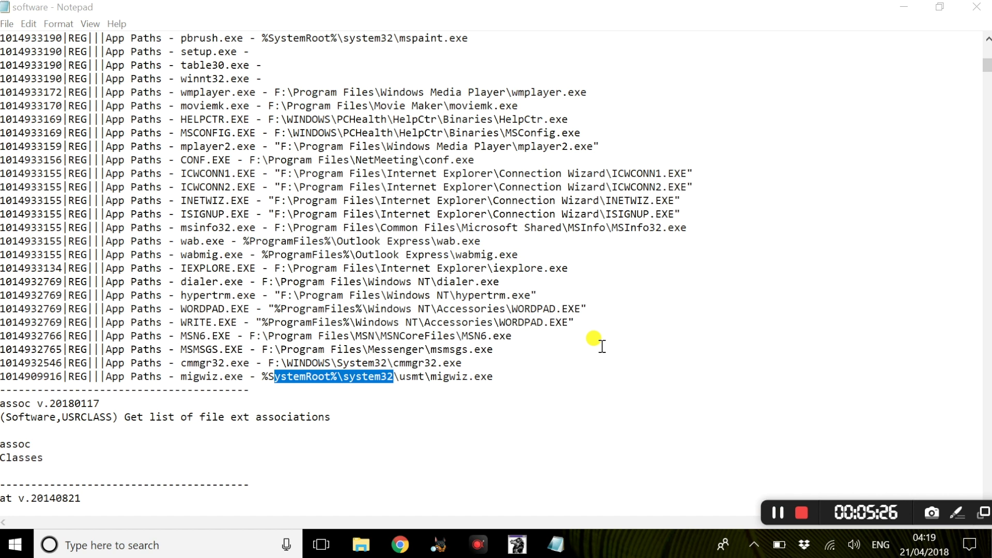
{"action": "scroll", "coordinate": [599, 343], "scroll_direction": "down", "scroll_amount": 5}
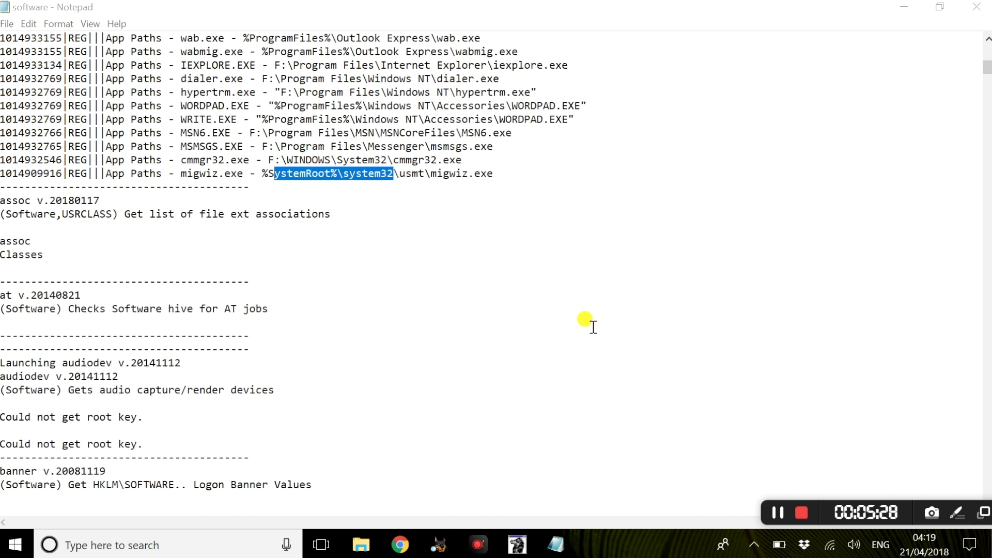
{"action": "scroll", "coordinate": [593, 326], "scroll_direction": "up", "scroll_amount": 4}
{"action": "scroll", "coordinate": [594, 328], "scroll_direction": "up", "scroll_amount": 3}
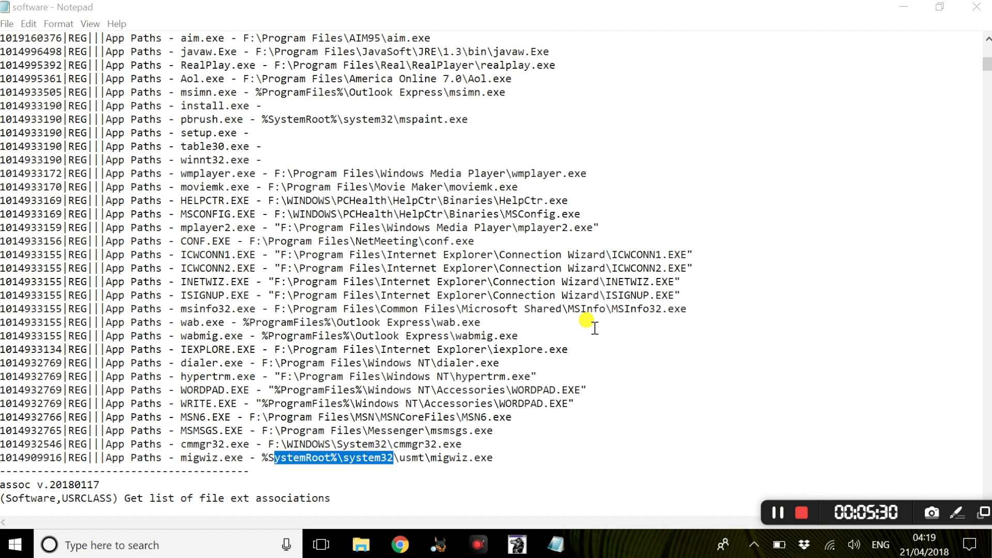
{"action": "scroll", "coordinate": [602, 322], "scroll_direction": "up", "scroll_amount": 4}
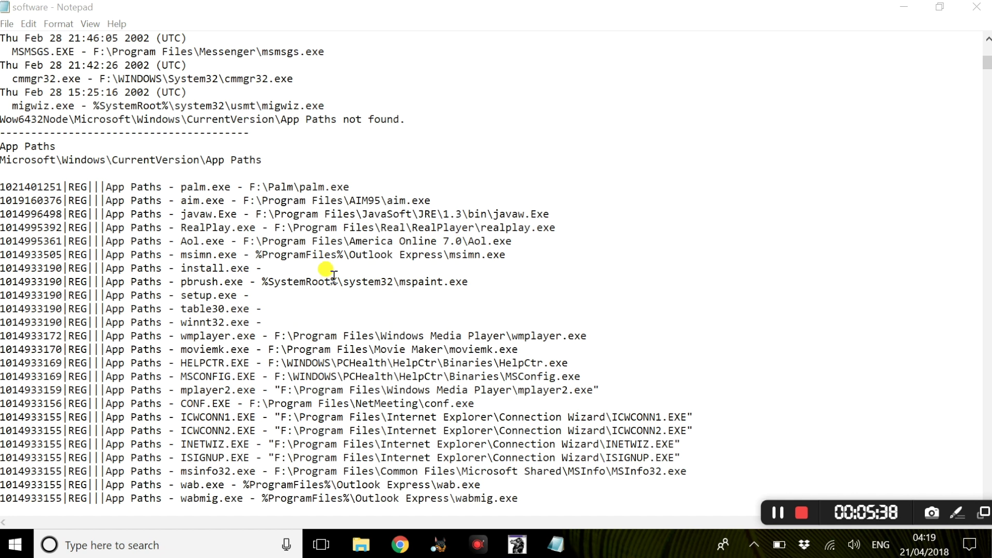
{"action": "scroll", "coordinate": [339, 259], "scroll_direction": "up", "scroll_amount": 9}
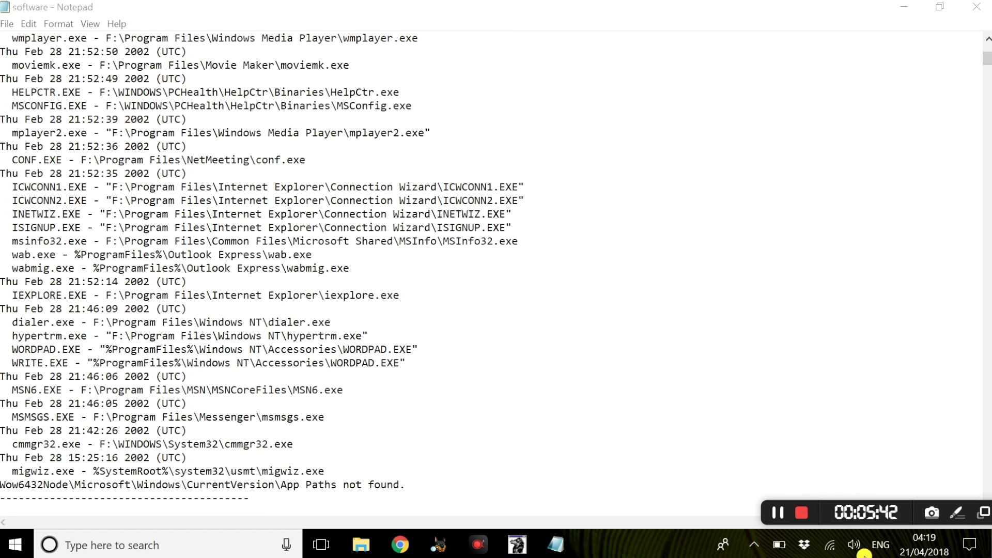
{"action": "scroll", "coordinate": [795, 238], "scroll_direction": "up", "scroll_amount": 16}
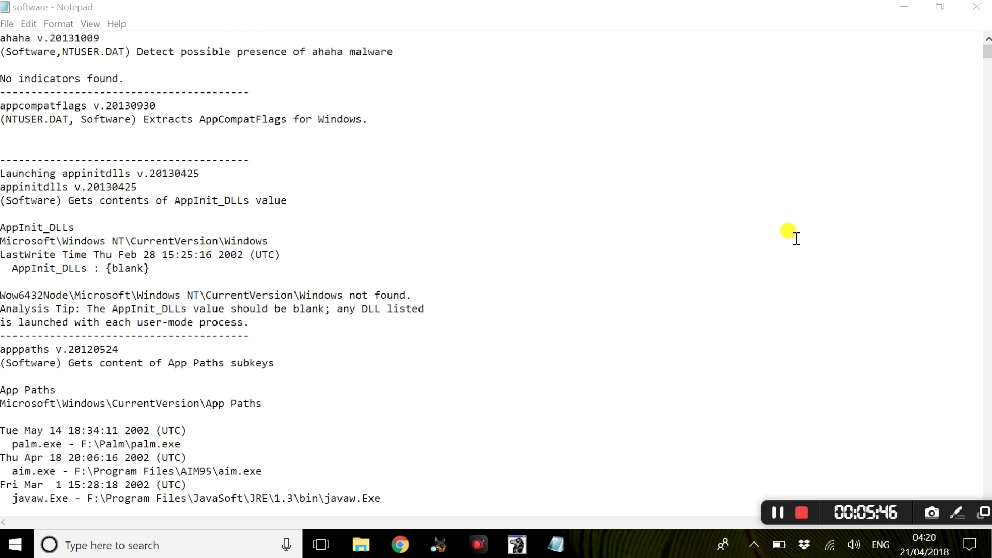
{"action": "left_click", "coordinate": [940, 8]}
- Move the Notepad software report lower and minimize it to show RegRipper
{"action": "left_click_drag", "start_coordinate": [360, 164], "coordinate": [541, 250]}
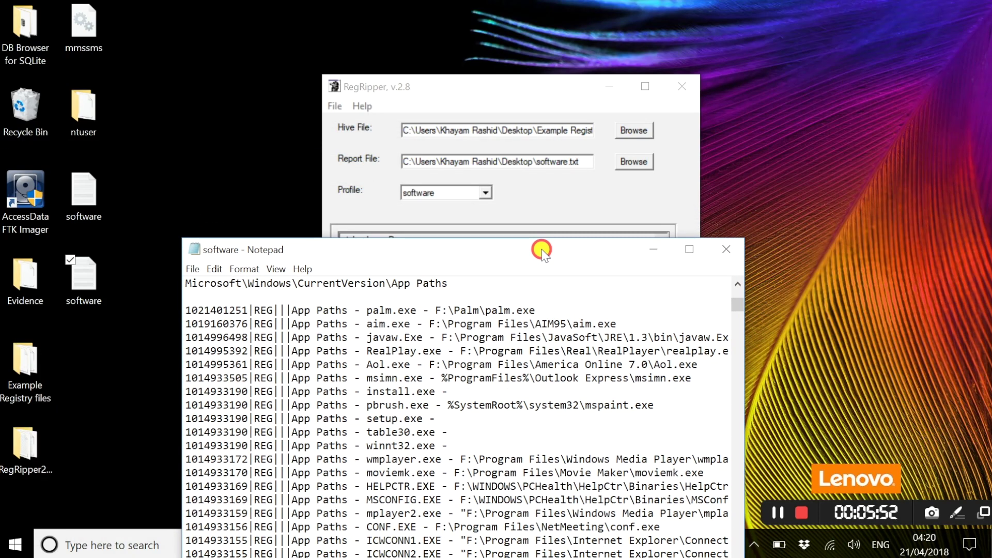
{"action": "left_click", "coordinate": [656, 253]}
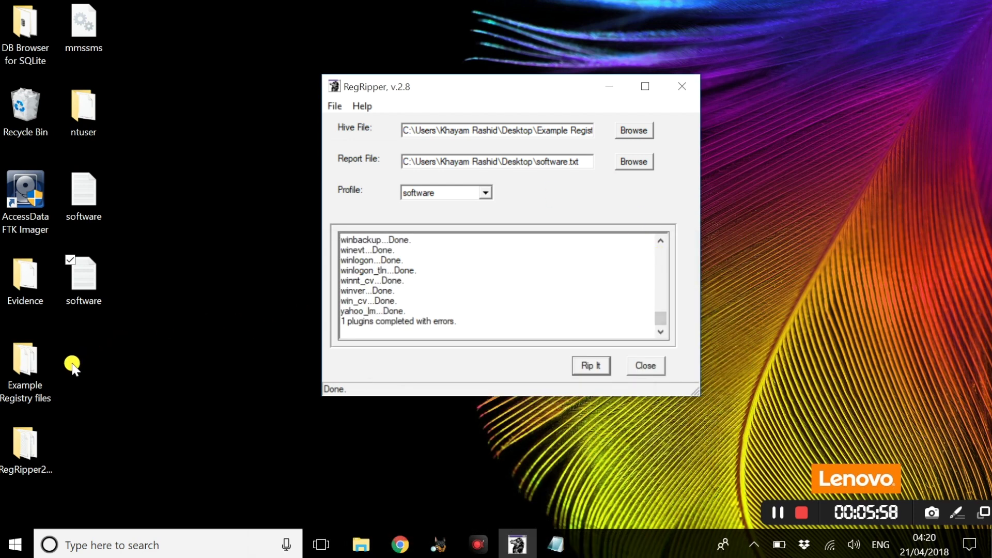
- Set the Hive File to NTUSER1.DAT from the Example Registry files folder
{"action": "left_click", "coordinate": [640, 130]}
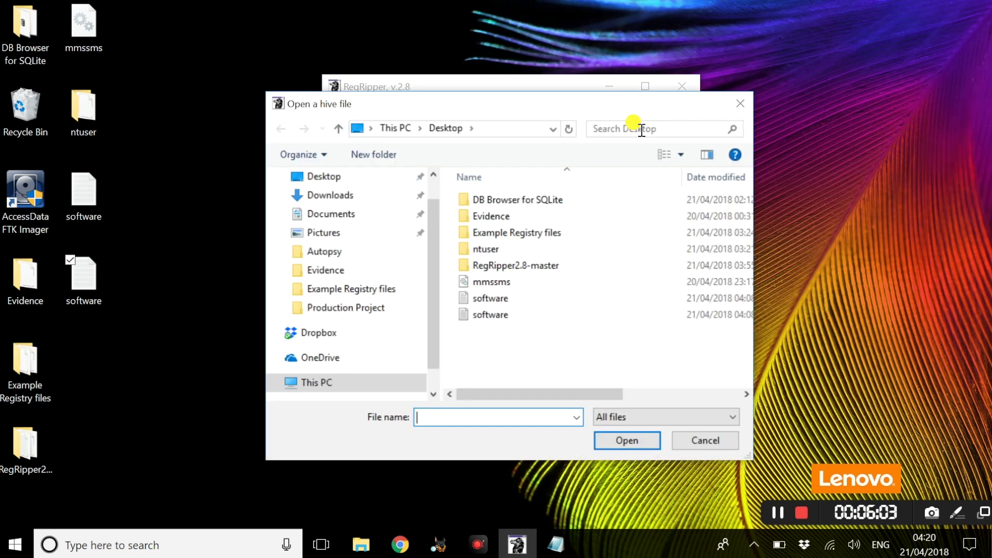
{"action": "double_click", "coordinate": [517, 236]}
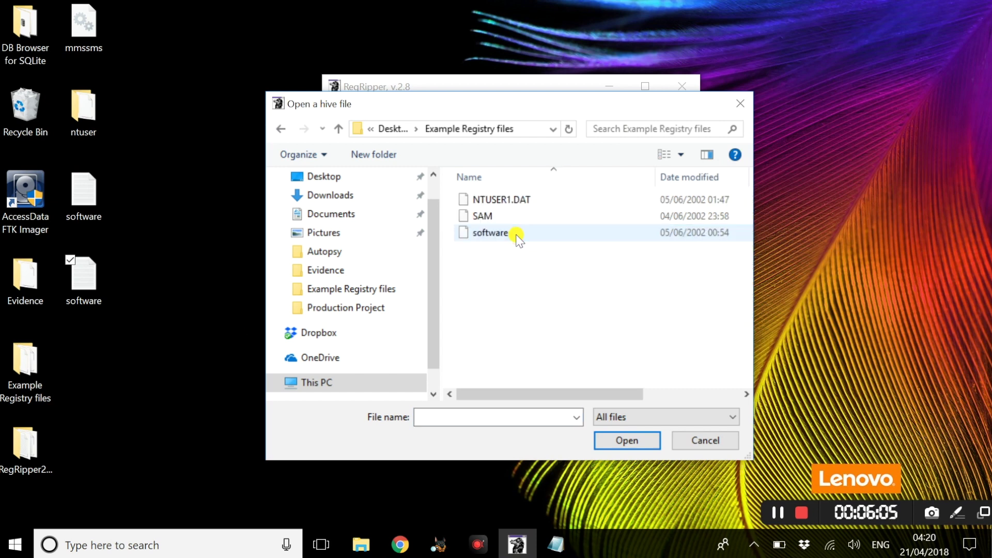
{"action": "left_click", "coordinate": [504, 203]}
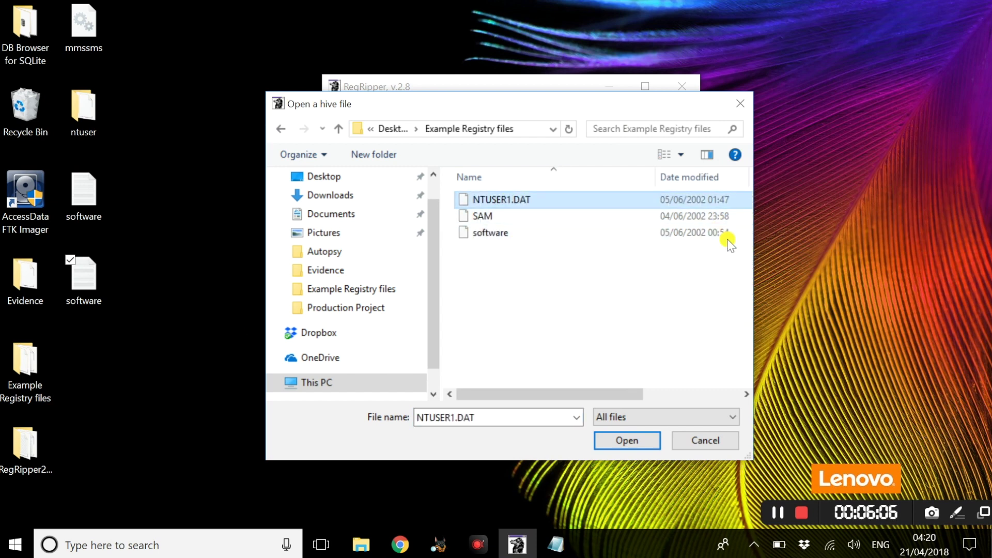
{"action": "left_click", "coordinate": [618, 438]}
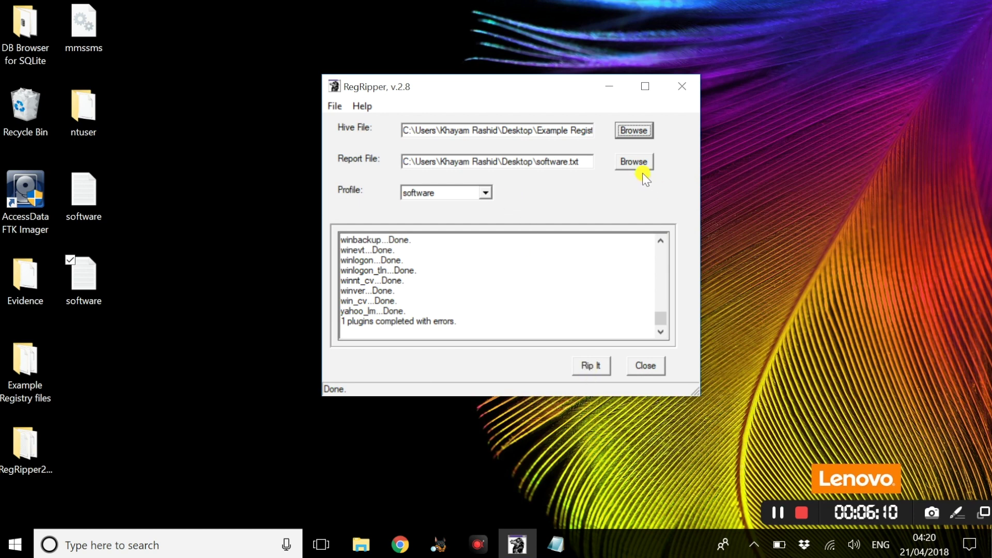
- Set the Report File to ntuser.dat on the Desktop, replacing the existing file
{"action": "left_click", "coordinate": [637, 163]}
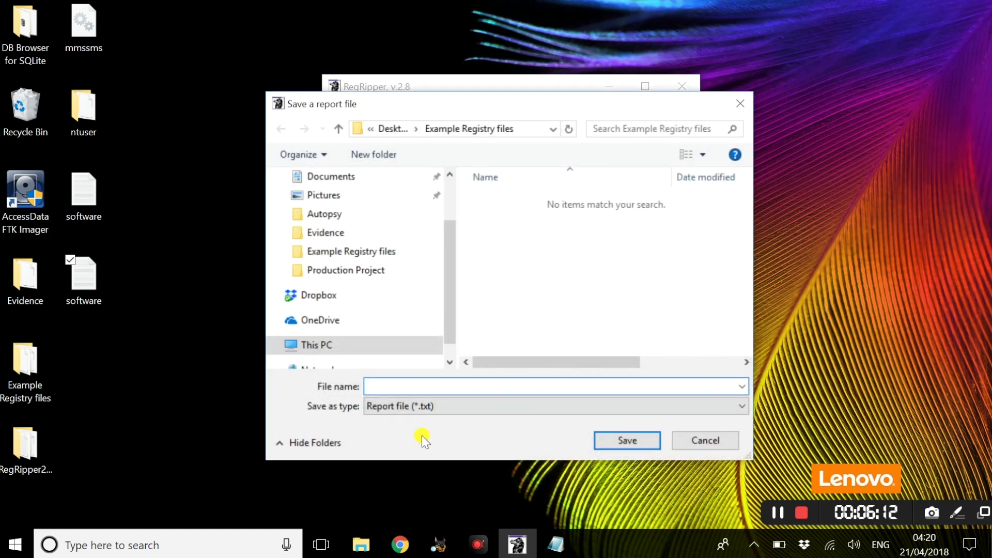
{"action": "left_click", "coordinate": [494, 380]}
{"action": "type", "text": "ntuse"}
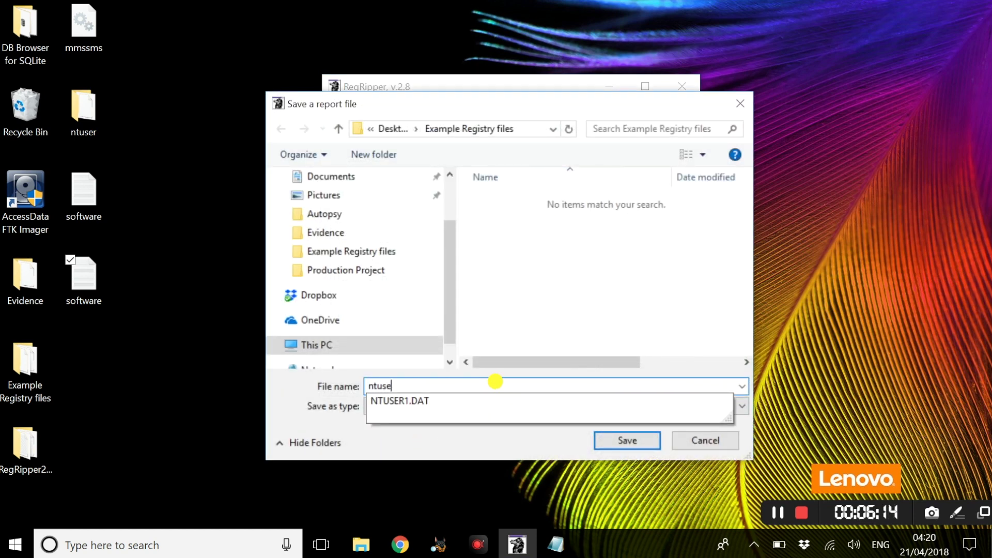
{"action": "type", "text": "r.dat"}
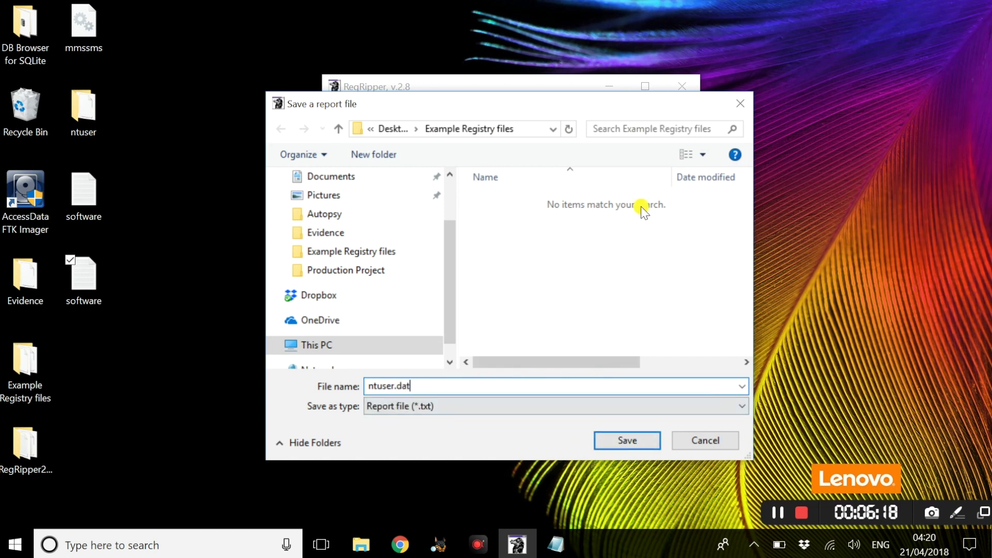
{"action": "scroll", "coordinate": [307, 238], "scroll_direction": "up", "scroll_amount": 2}
{"action": "left_click", "coordinate": [320, 207]}
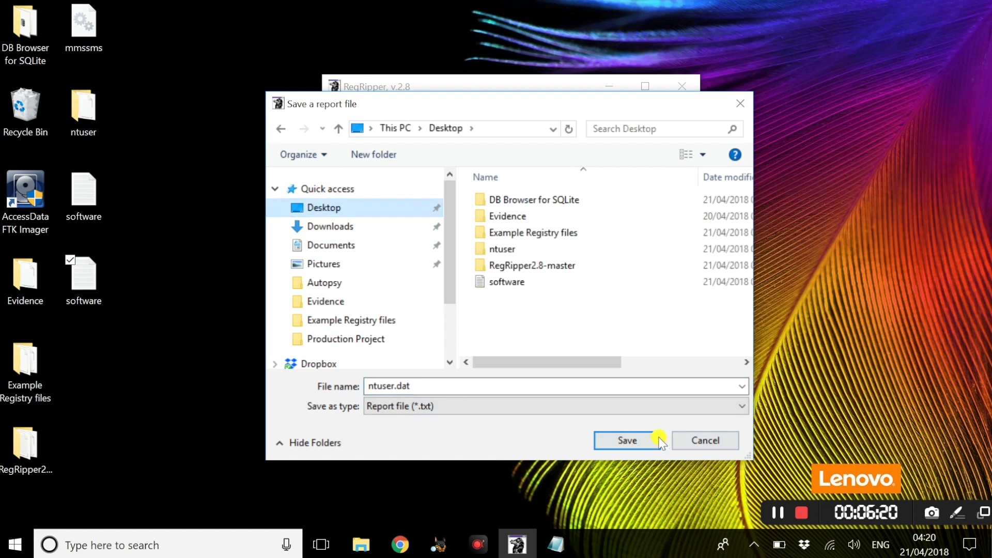
{"action": "left_click", "coordinate": [620, 435]}
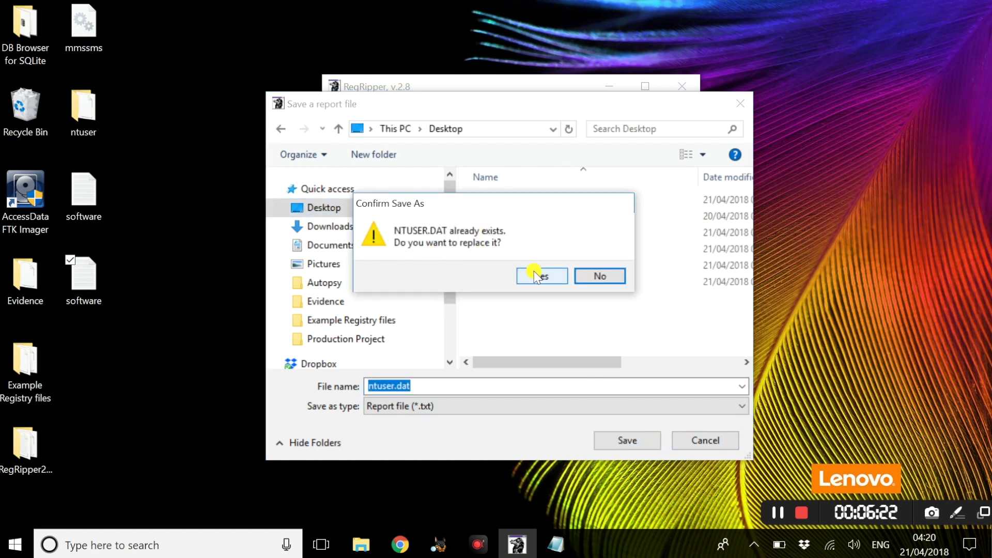
{"action": "left_click", "coordinate": [536, 279]}
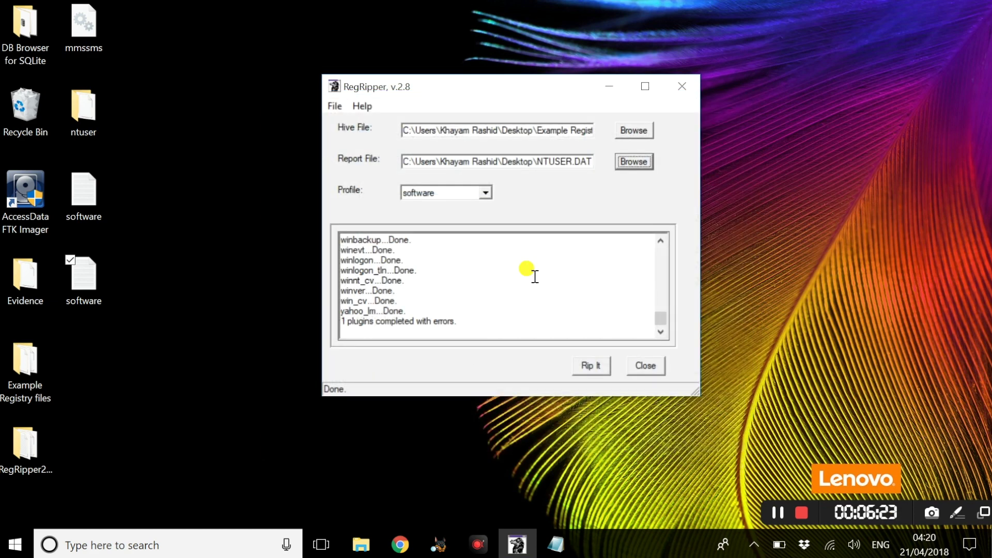
- Rip NTUSER1.DAT with the ntuser profile and open the resulting ntuser.dat report
{"action": "left_click", "coordinate": [470, 191]}
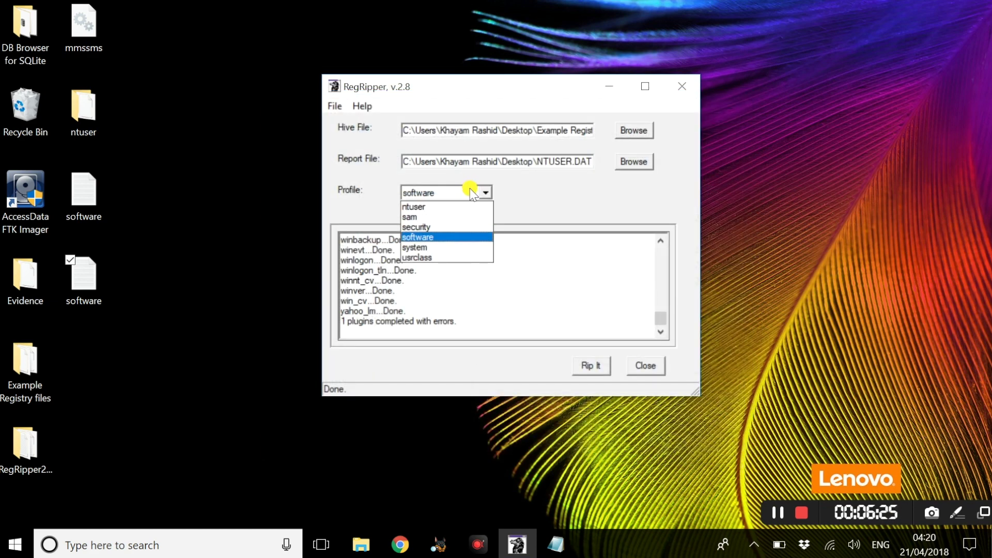
{"action": "left_click", "coordinate": [442, 206]}
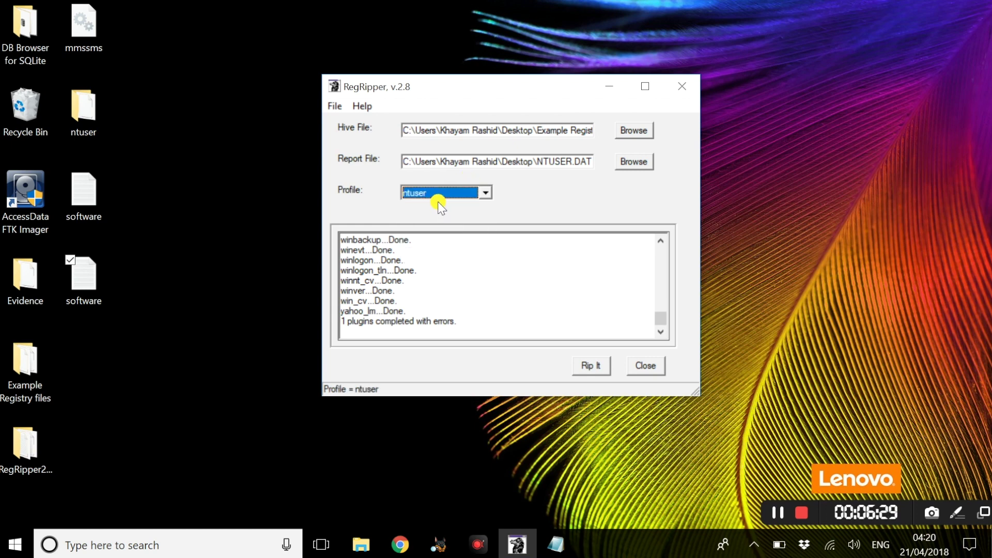
{"action": "left_click", "coordinate": [580, 366]}
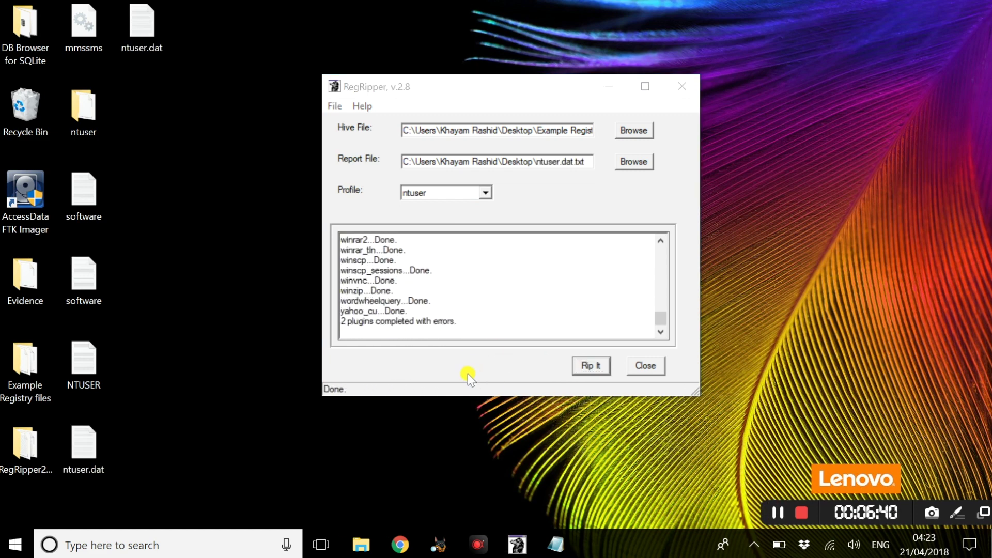
{"action": "double_click", "coordinate": [143, 32]}
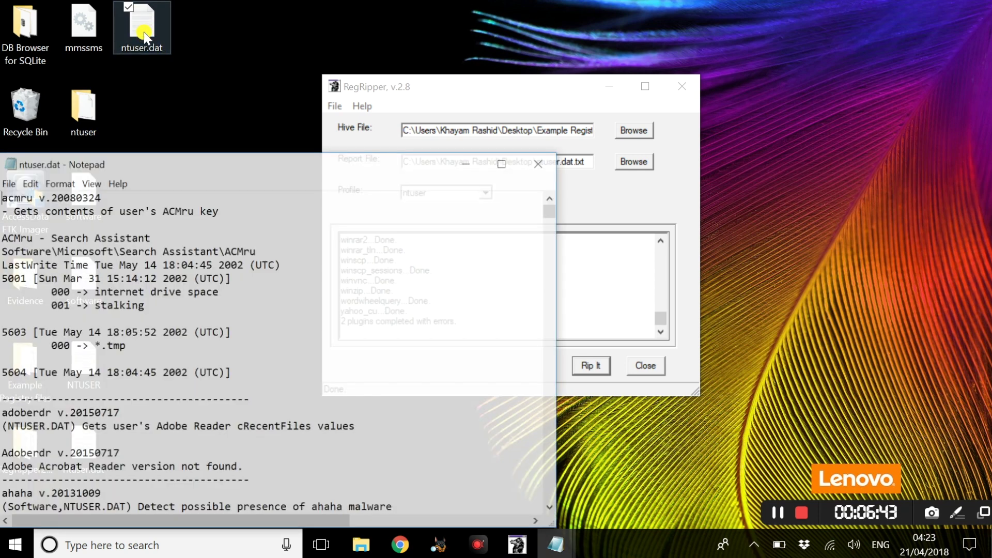
- Maximize the ntuser.dat report and highlight Adobe Reader in the adoberdr entry
{"action": "left_click", "coordinate": [501, 163]}
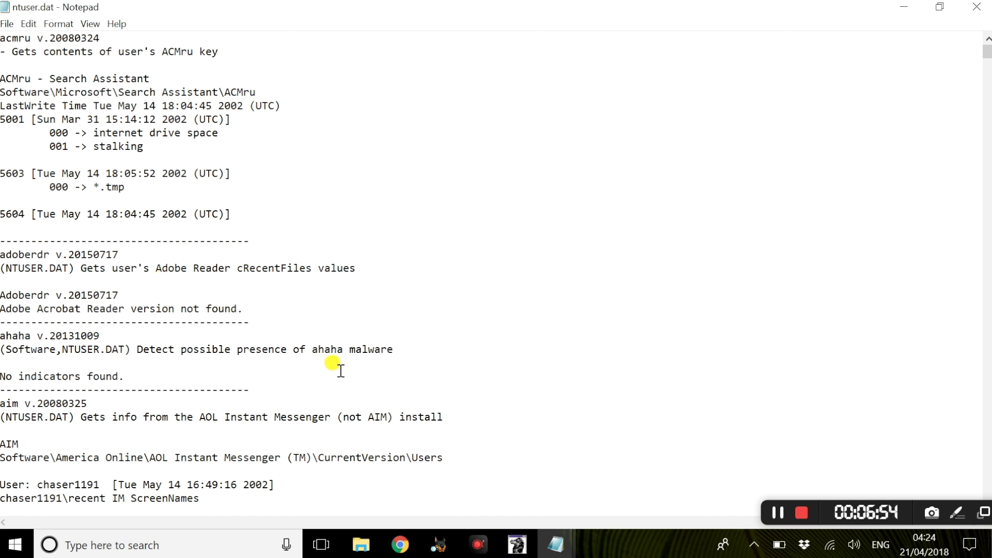
{"action": "left_click_drag", "start_coordinate": [156, 269], "coordinate": [221, 274]}
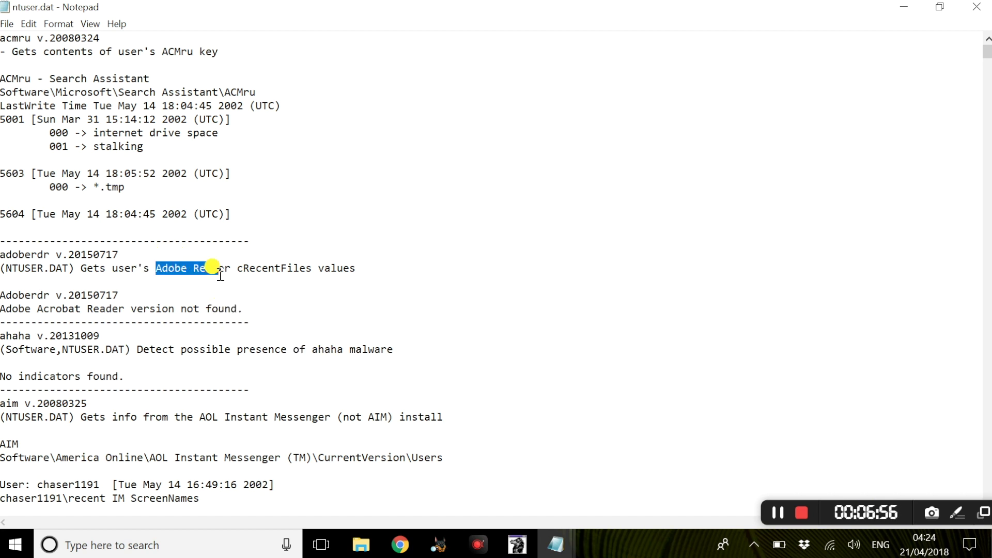
{"action": "scroll", "coordinate": [263, 388], "scroll_direction": "down", "scroll_amount": 2}
{"action": "scroll", "coordinate": [264, 385], "scroll_direction": "down", "scroll_amount": 1}
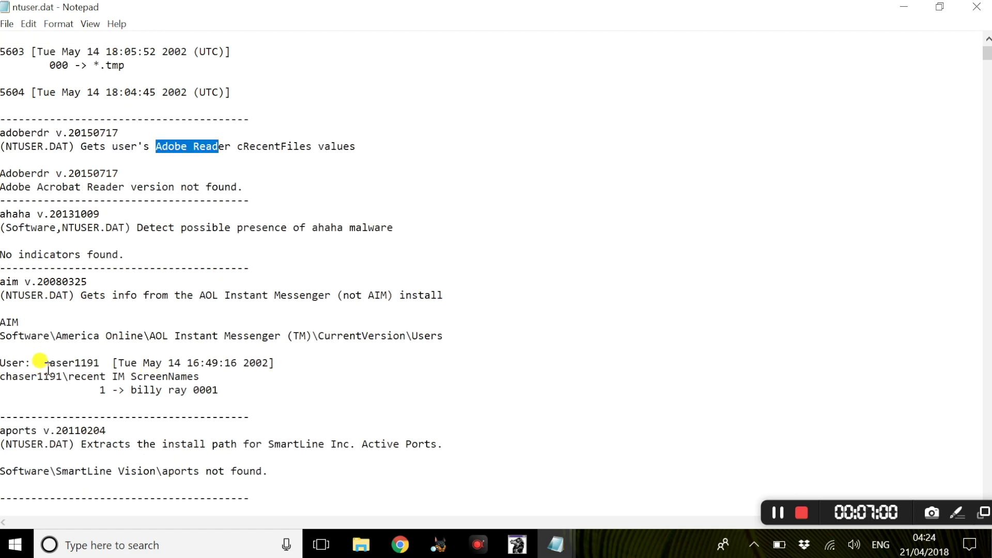
{"action": "scroll", "coordinate": [47, 402], "scroll_direction": "down", "scroll_amount": 8}
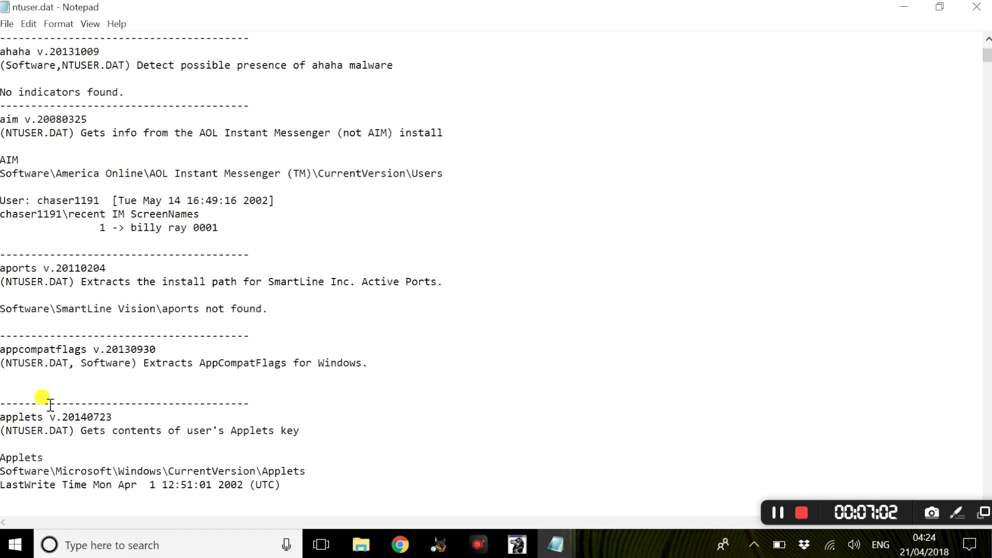
- Scroll down to highlight the Internet Explorer LastWrite time line, then restore the window
{"action": "scroll", "coordinate": [49, 401], "scroll_direction": "down", "scroll_amount": 4}
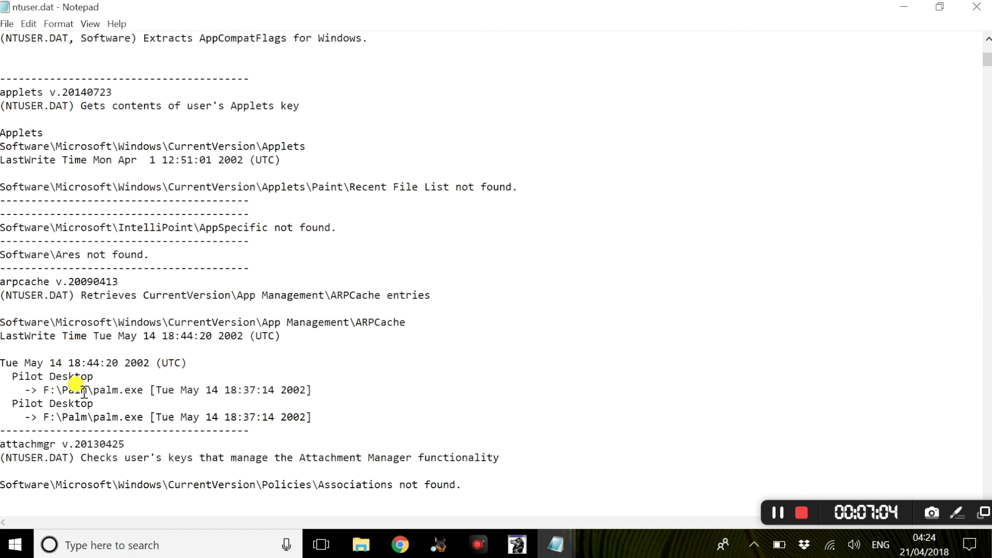
{"action": "scroll", "coordinate": [85, 391], "scroll_direction": "down", "scroll_amount": 2}
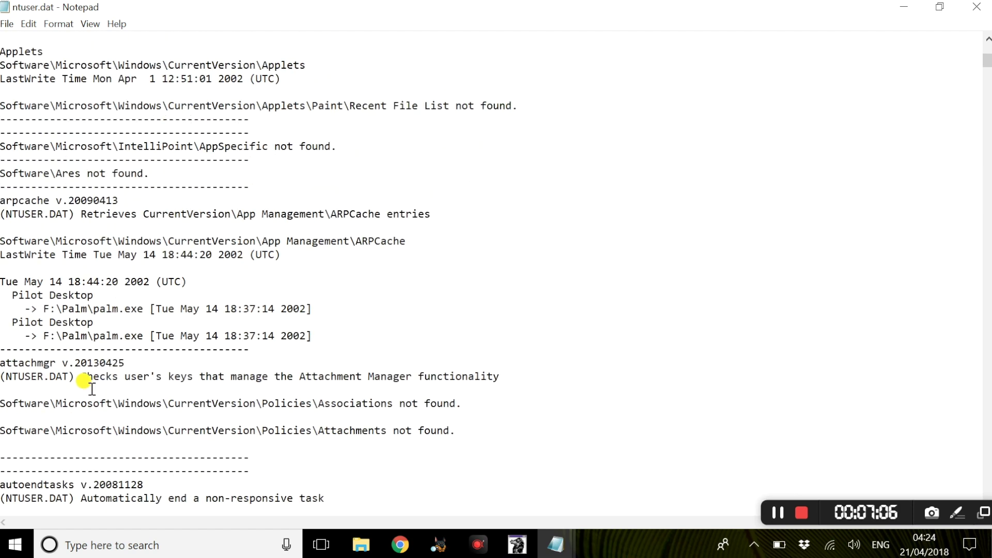
{"action": "scroll", "coordinate": [89, 384], "scroll_direction": "down", "scroll_amount": 3}
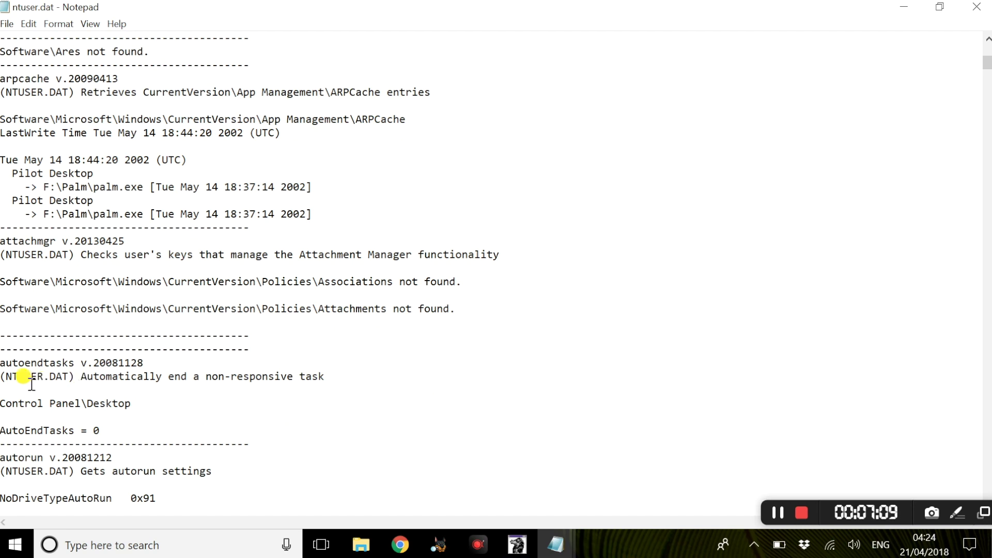
{"action": "scroll", "coordinate": [102, 381], "scroll_direction": "down", "scroll_amount": 3}
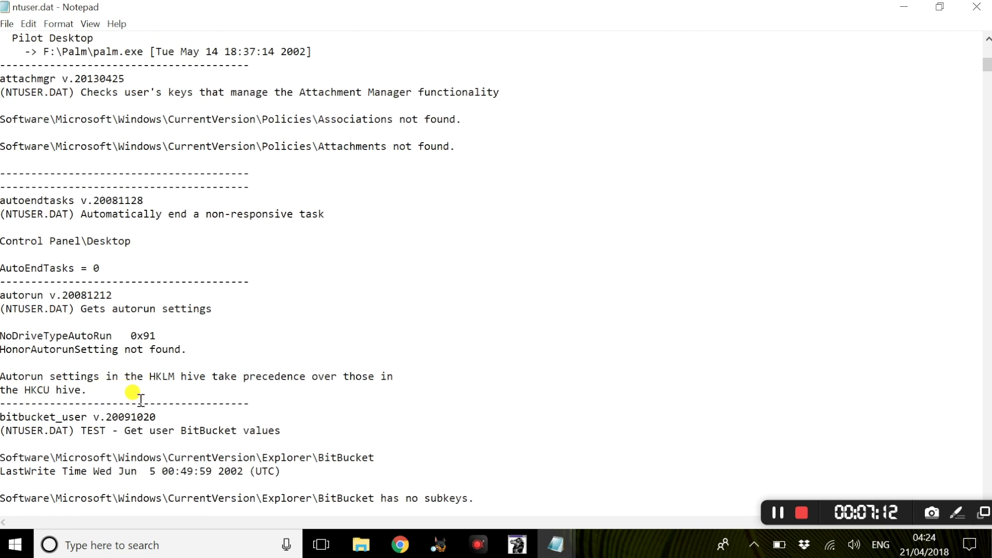
{"action": "scroll", "coordinate": [141, 399], "scroll_direction": "down", "scroll_amount": 4}
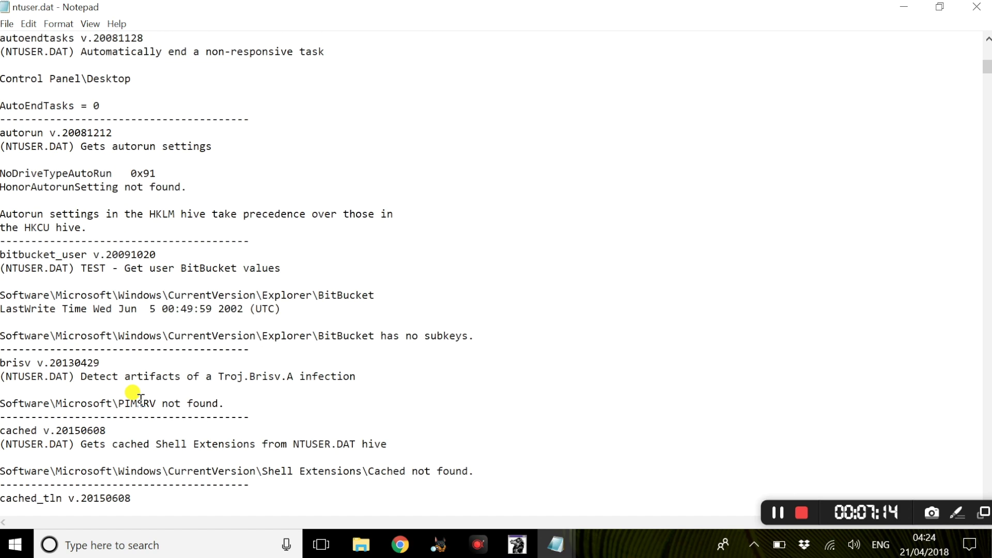
{"action": "scroll", "coordinate": [139, 401], "scroll_direction": "down", "scroll_amount": 9}
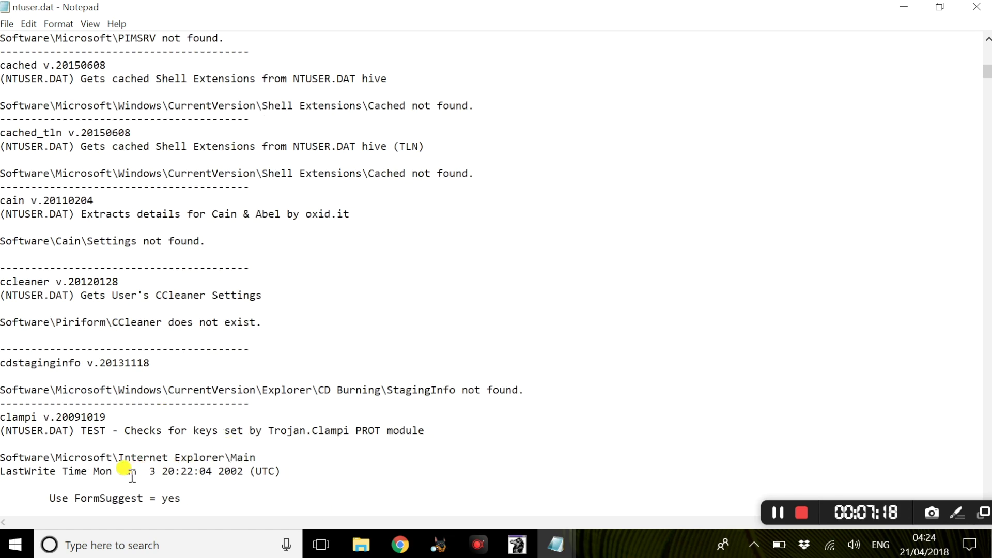
{"action": "left_click_drag", "start_coordinate": [7, 472], "coordinate": [281, 471]}
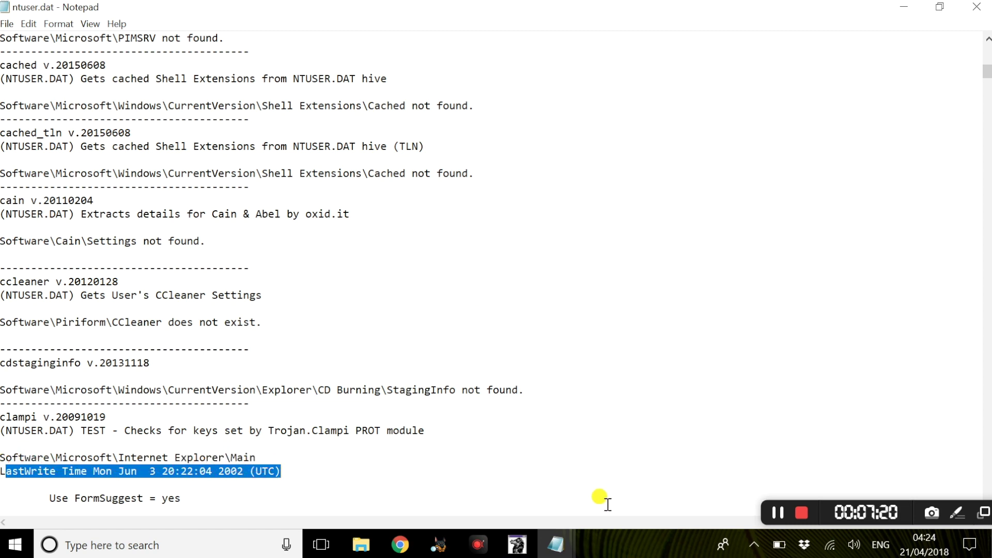
{"action": "scroll", "coordinate": [778, 511], "scroll_direction": "down", "scroll_amount": 12}
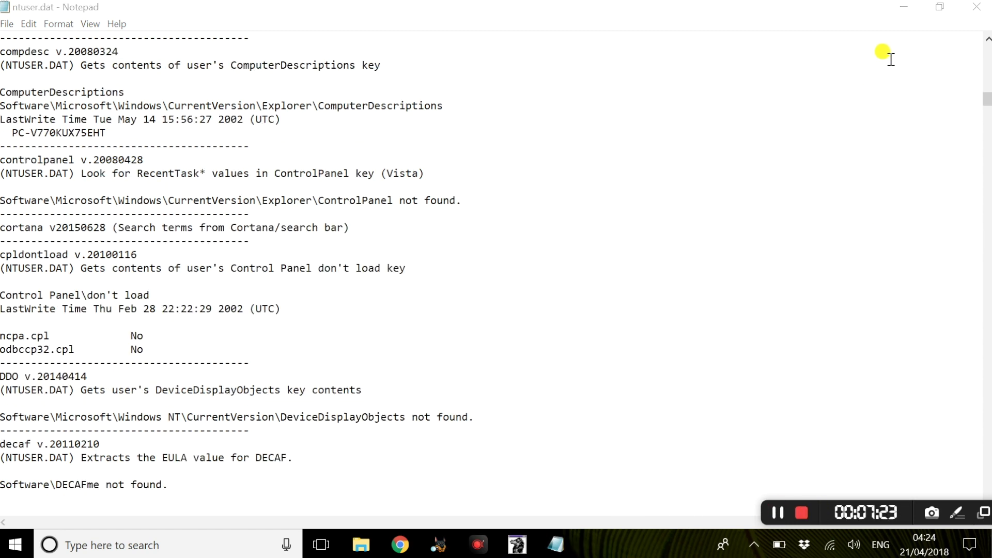
{"action": "left_click", "coordinate": [939, 8]}
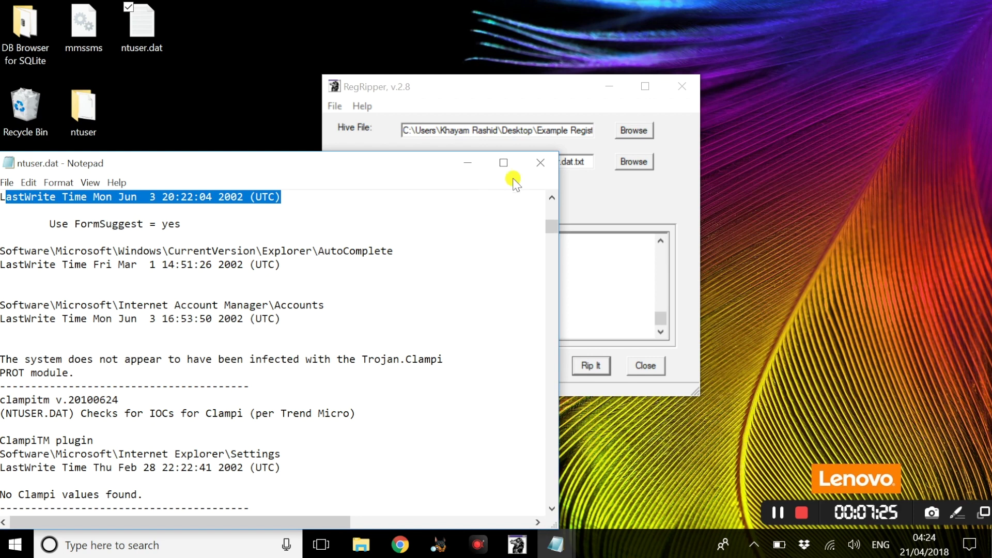
- Close the ntuser.dat report in Notepad and minimize RegRipper
{"action": "left_click", "coordinate": [537, 166]}
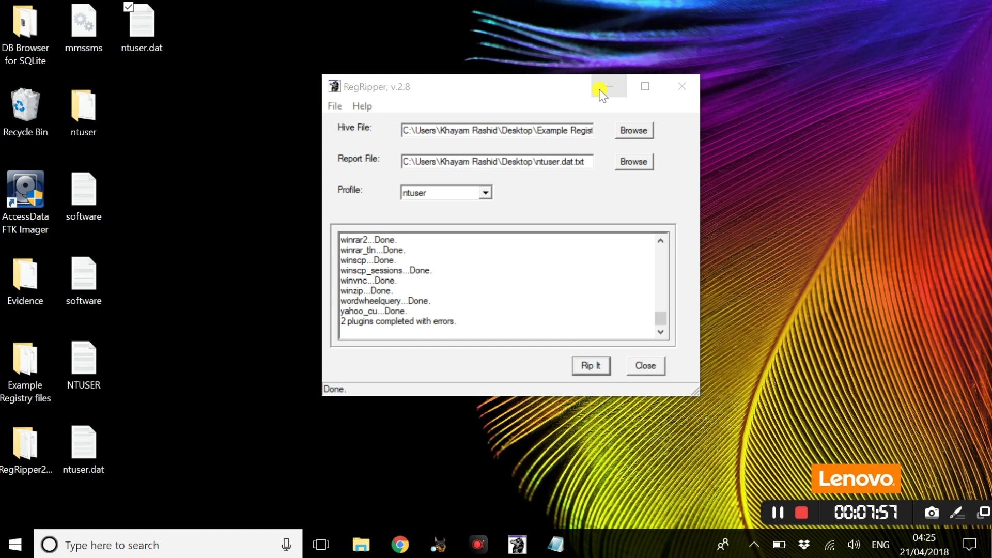
{"action": "left_click", "coordinate": [601, 92]}
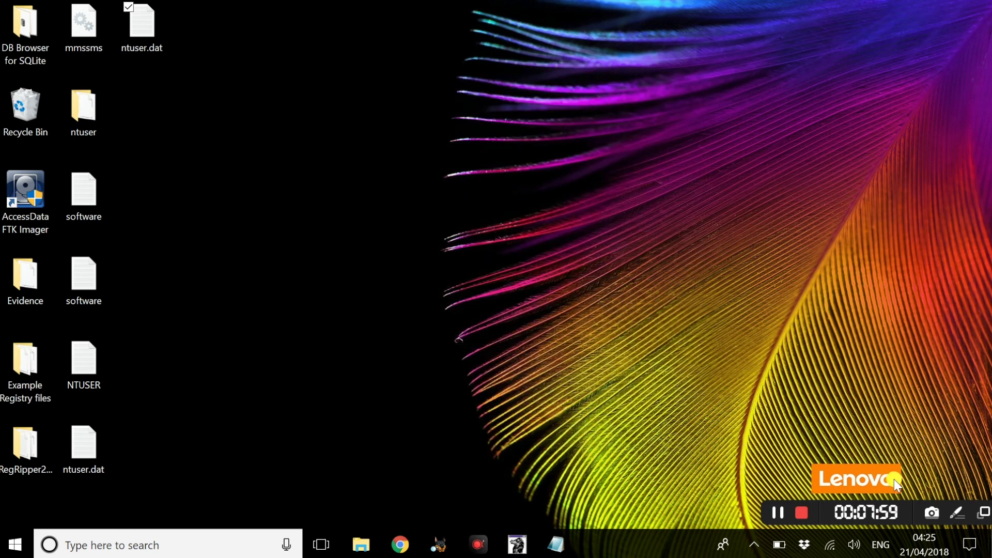